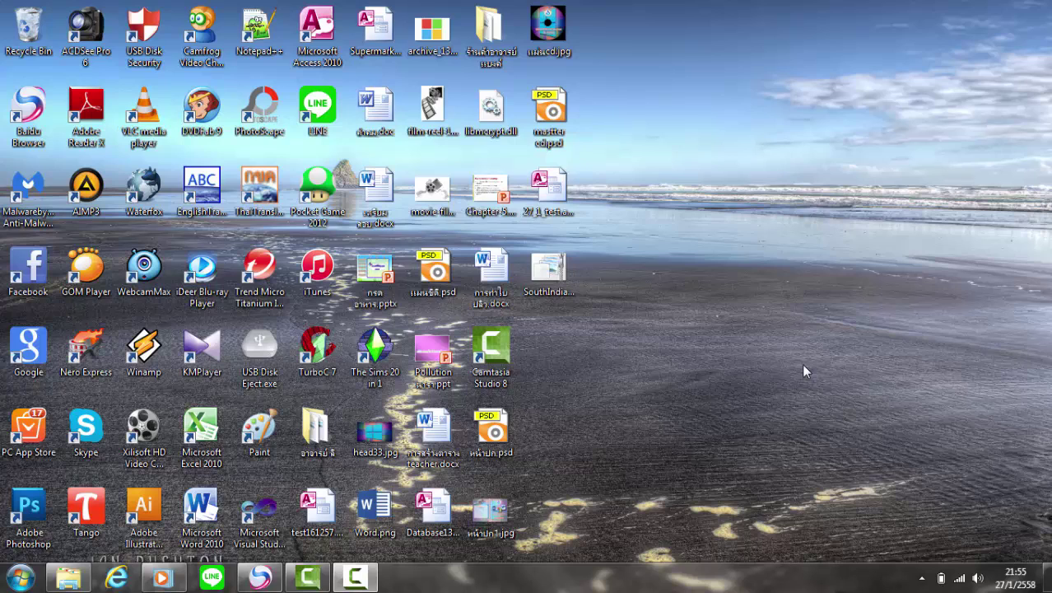
Step: Launch Microsoft Word 2010 from its desktop shortcut to get a blank Document1
{"action": "left_click", "coordinate": [197, 517]}
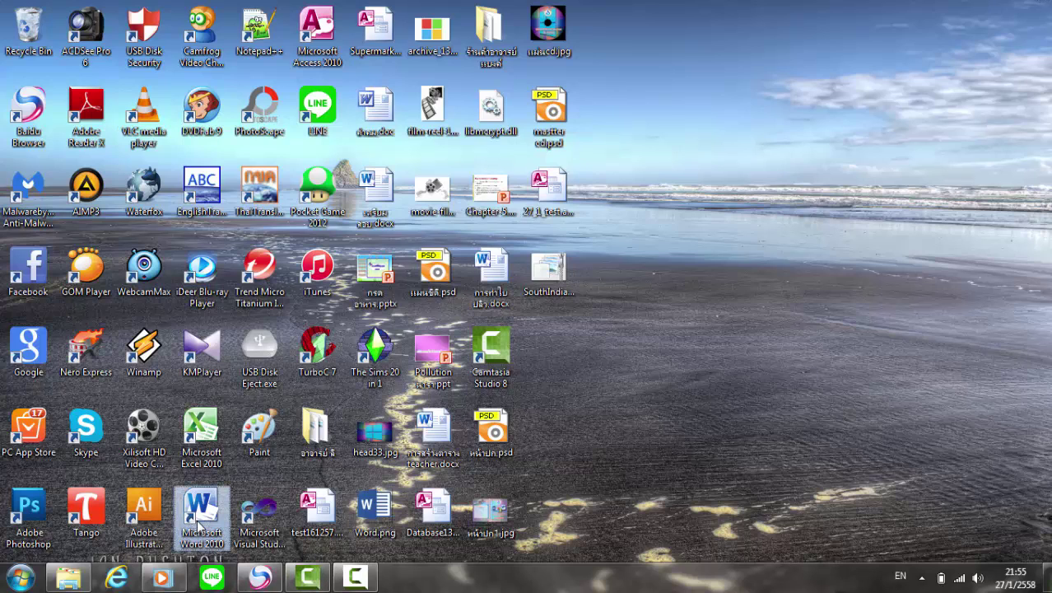
{"action": "double_click", "coordinate": [198, 519]}
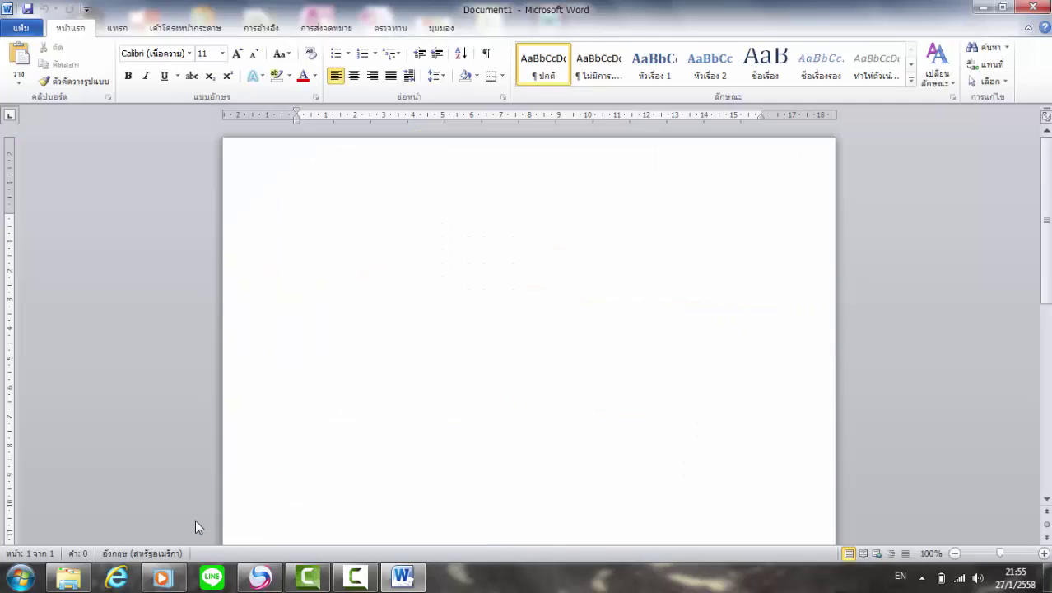
Step: Show the New-document templates in Backstage and scroll to the Office.com template categories
{"action": "left_click", "coordinate": [19, 28]}
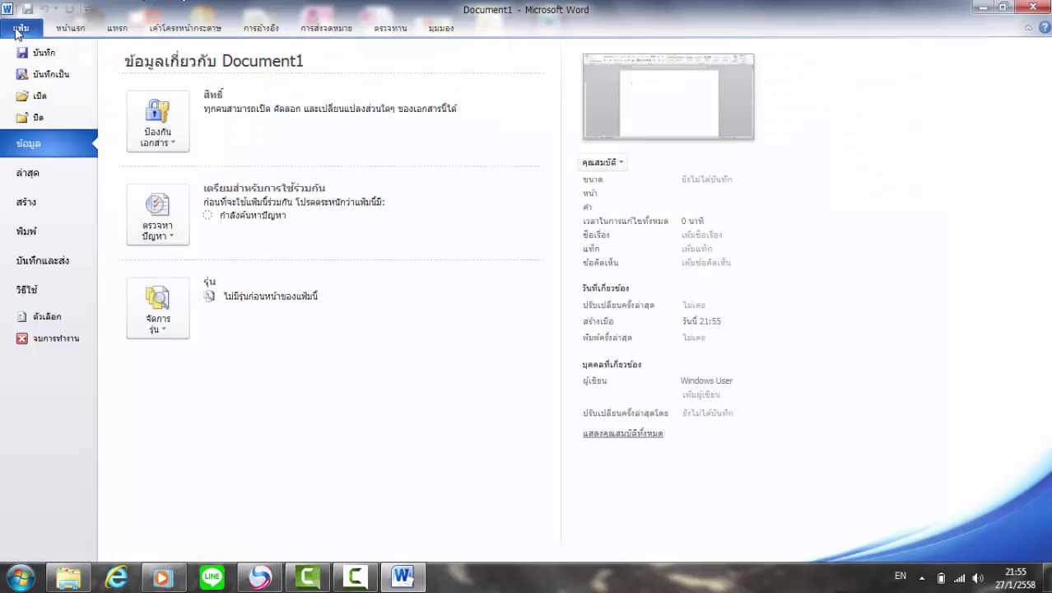
{"action": "left_click", "coordinate": [48, 209]}
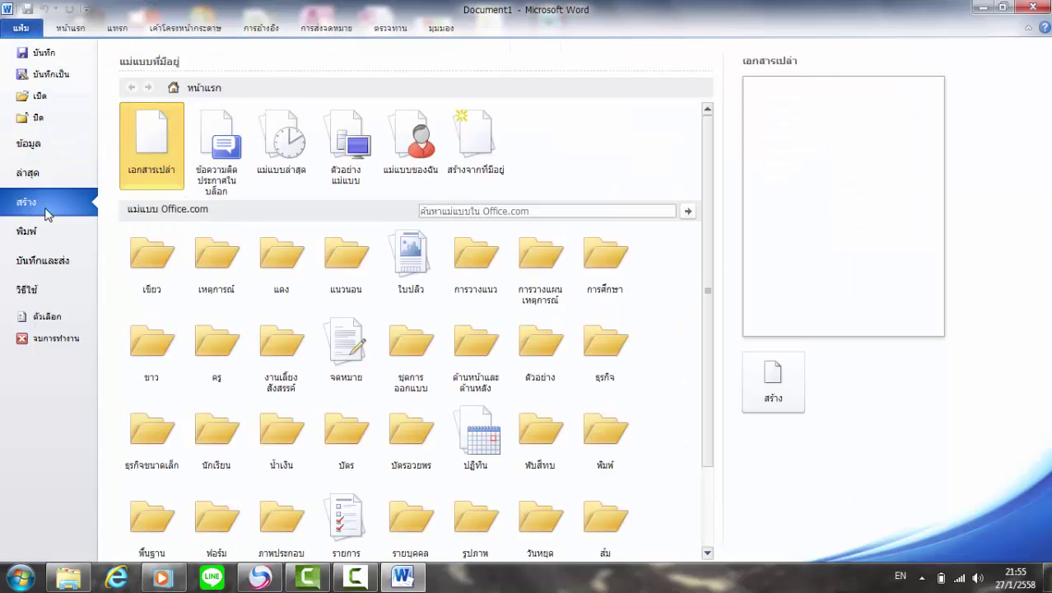
{"action": "left_click_drag", "start_coordinate": [706, 236], "coordinate": [707, 308]}
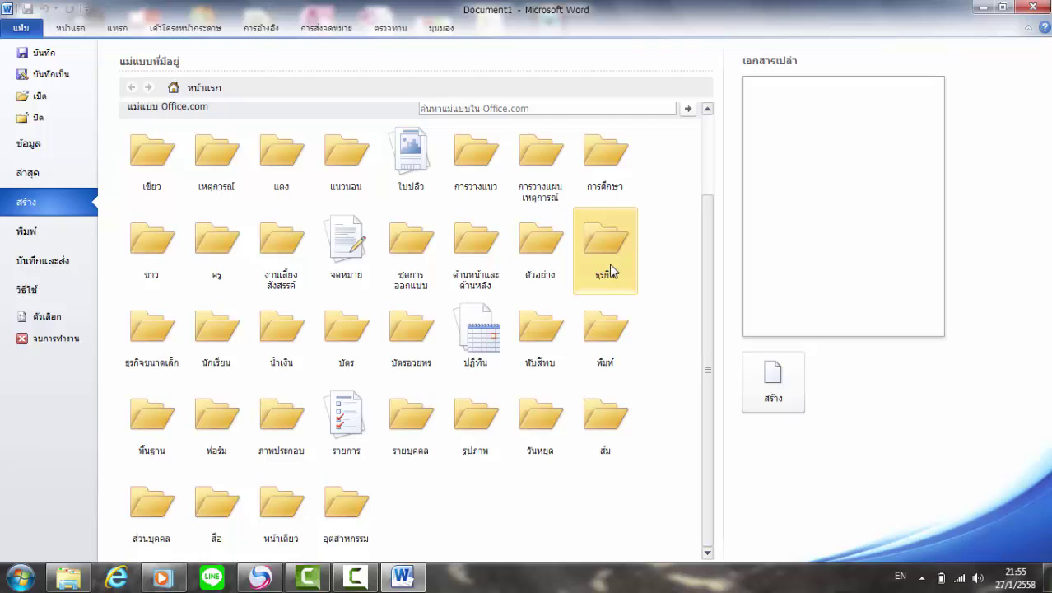
Step: Download the cupcake birthday invitation template from the ใบปลิว (Flyers) folder
{"action": "left_click", "coordinate": [409, 167]}
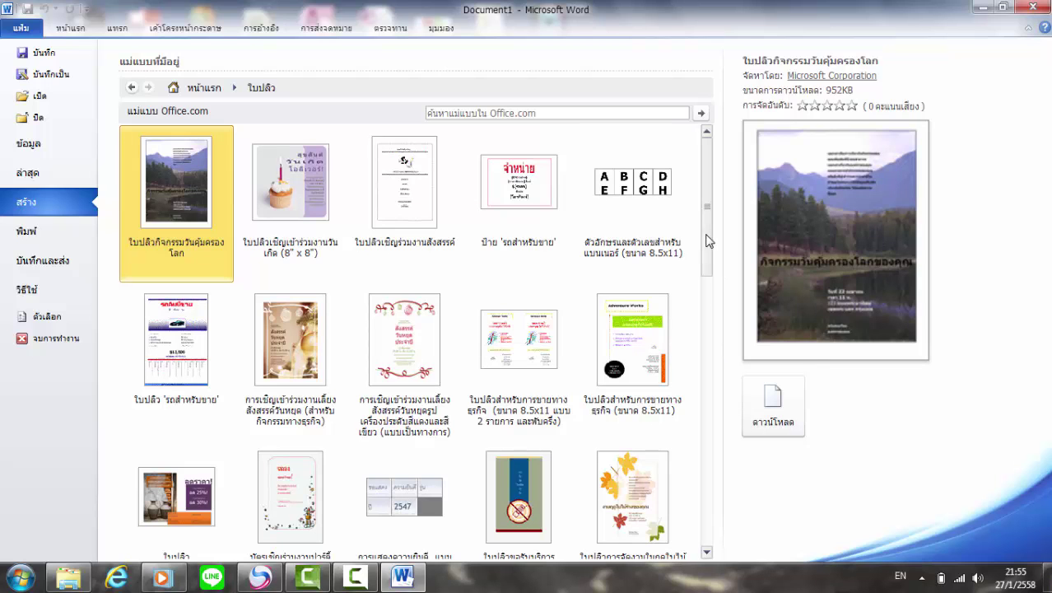
{"action": "scroll", "coordinate": [706, 237], "scroll_direction": "down", "scroll_amount": 3}
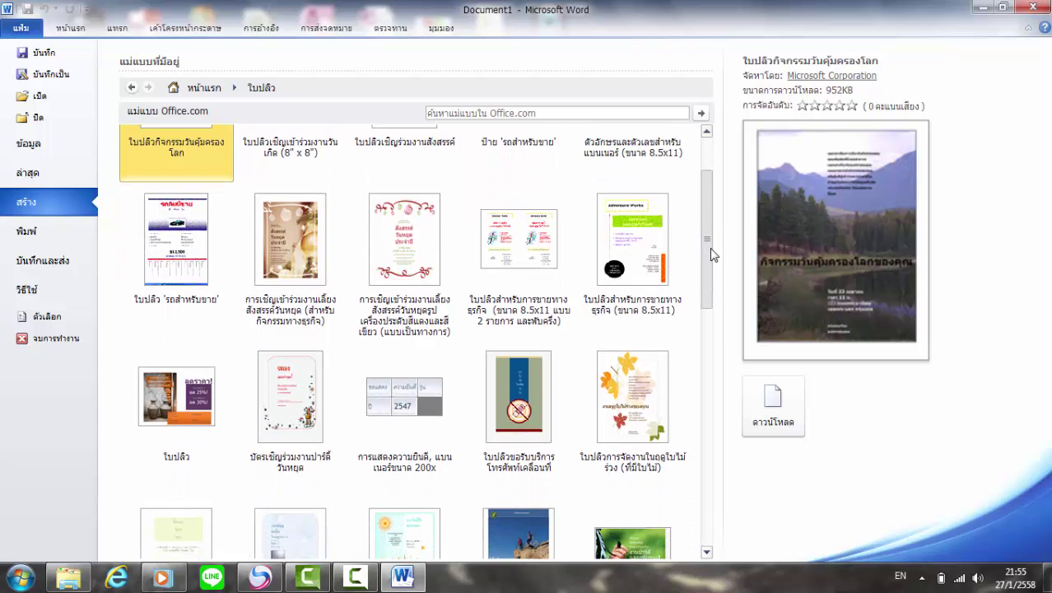
{"action": "left_click_drag", "start_coordinate": [713, 256], "coordinate": [715, 436]}
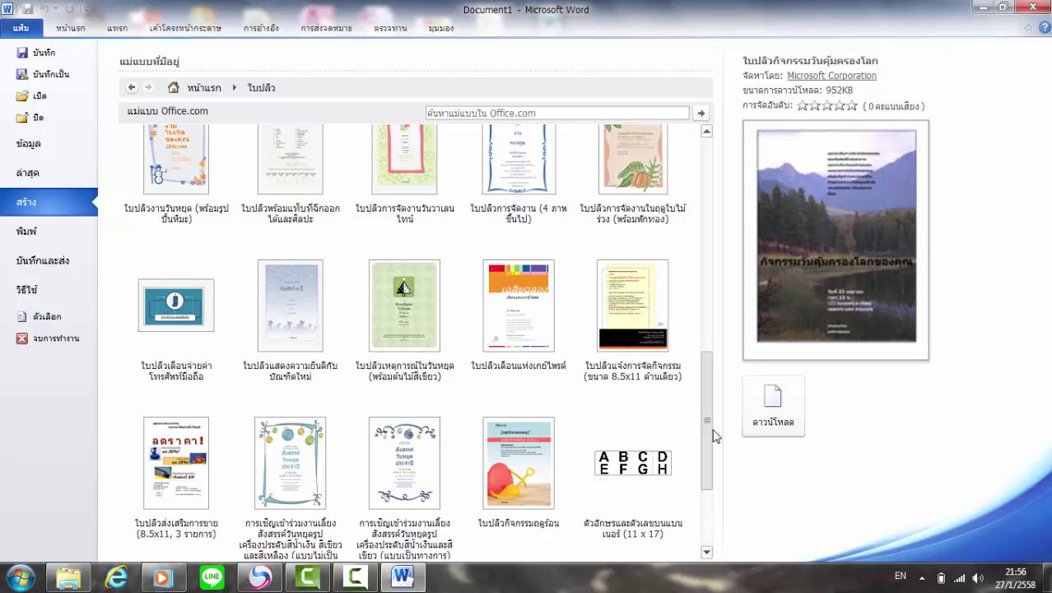
{"action": "left_click_drag", "start_coordinate": [715, 436], "coordinate": [703, 208]}
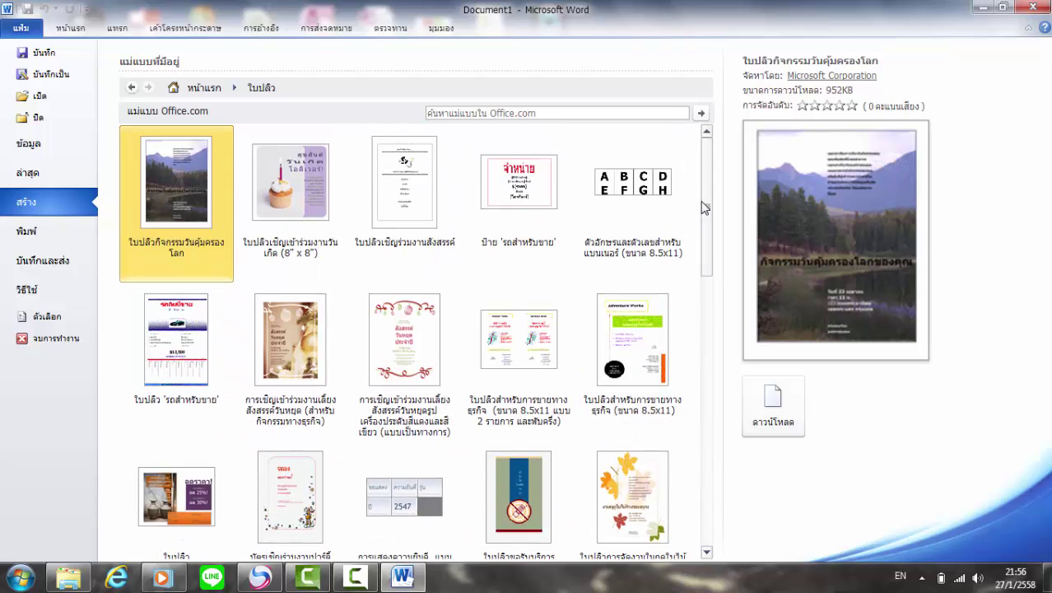
{"action": "left_click", "coordinate": [302, 195]}
{"action": "left_click", "coordinate": [792, 360]}
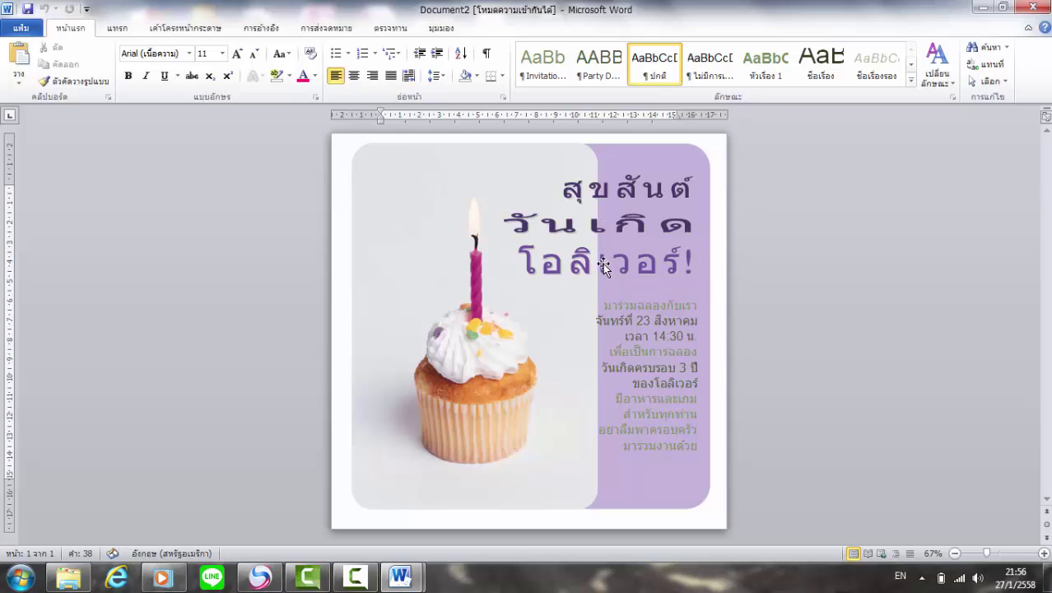
Step: Select the WordArt name โอลิเวอร์! and show the WordArt Tools Format options
{"action": "mouse_move", "coordinate": [605, 305]}
{"action": "left_mouse_down"}
{"action": "mouse_move", "coordinate": [634, 305]}
{"action": "mouse_move", "coordinate": [690, 449]}
{"action": "left_mouse_up"}
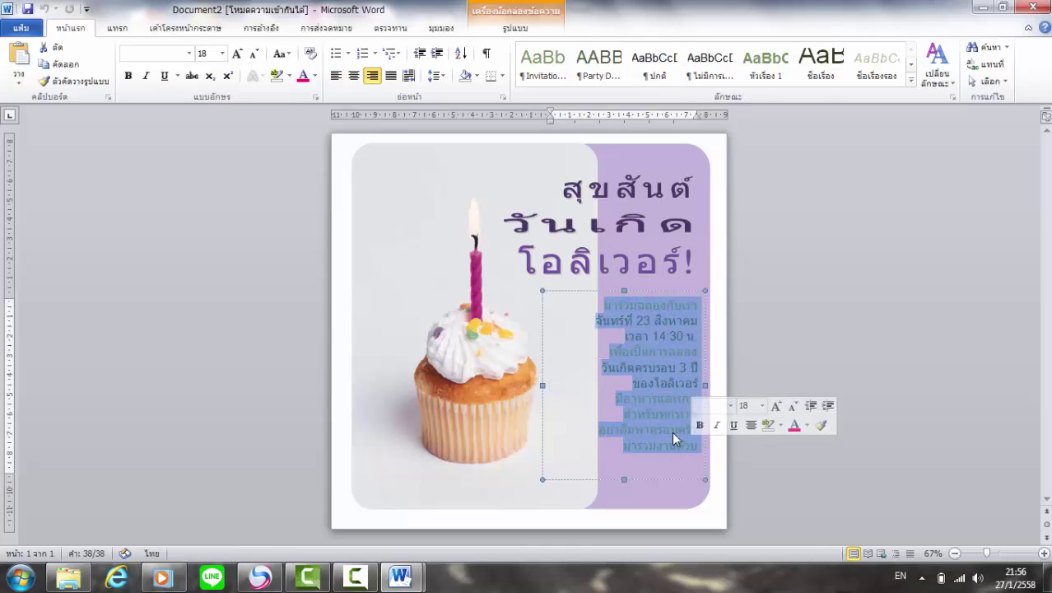
{"action": "left_click", "coordinate": [653, 466]}
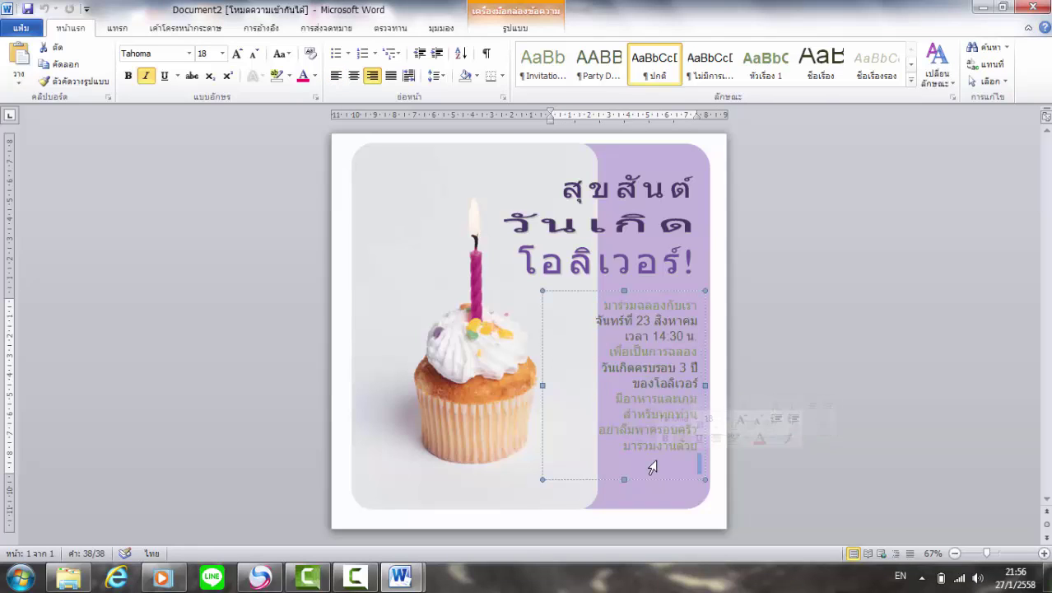
{"action": "left_click", "coordinate": [625, 270]}
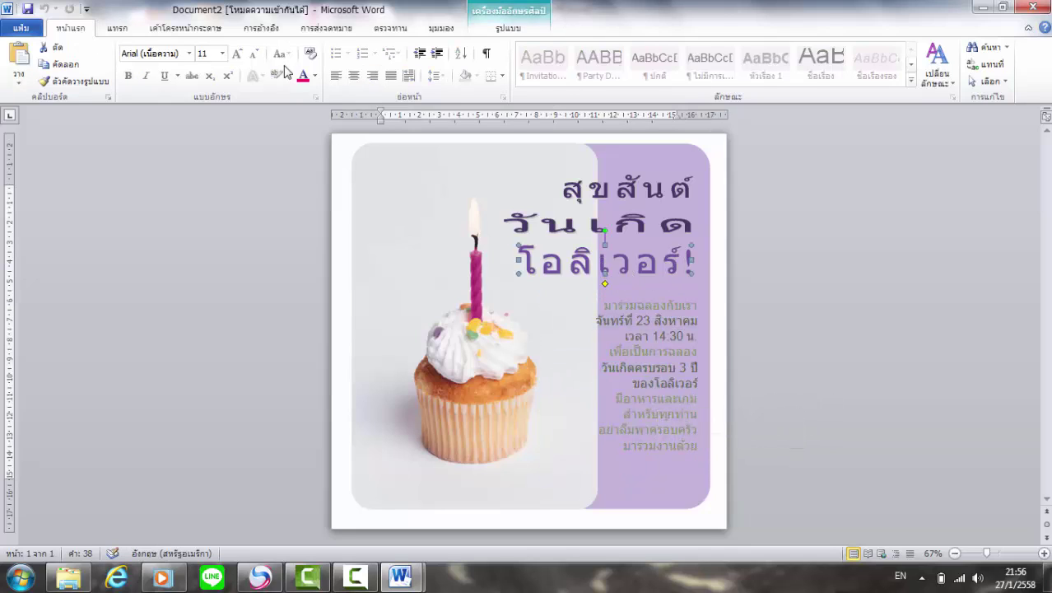
{"action": "left_click", "coordinate": [508, 28]}
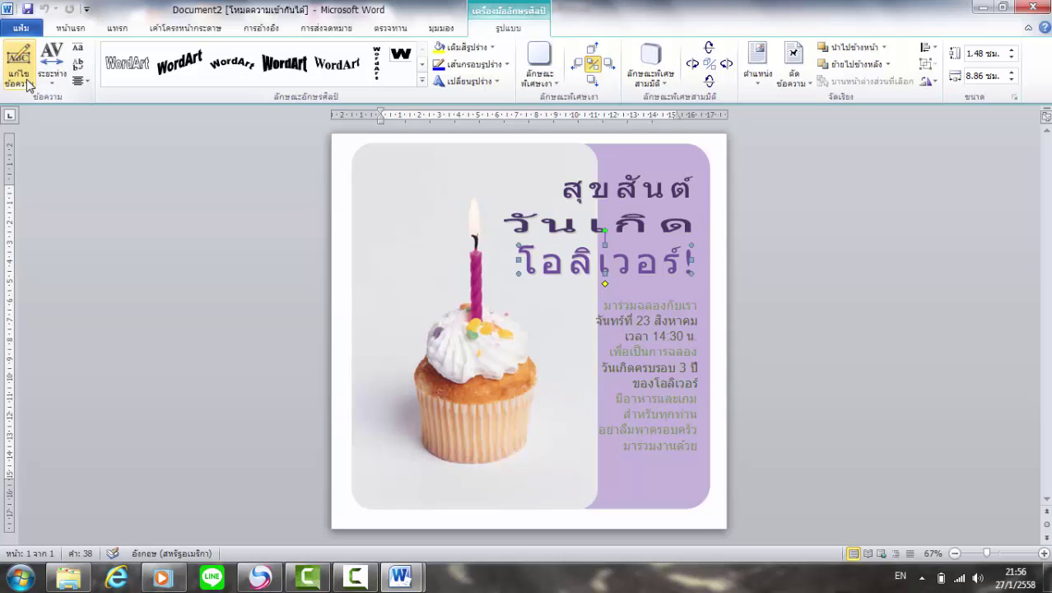
Step: Edit the WordArt text from โอลิเวอร์! to '...ฟ้าใส...' and make it bold
{"action": "left_click", "coordinate": [20, 75]}
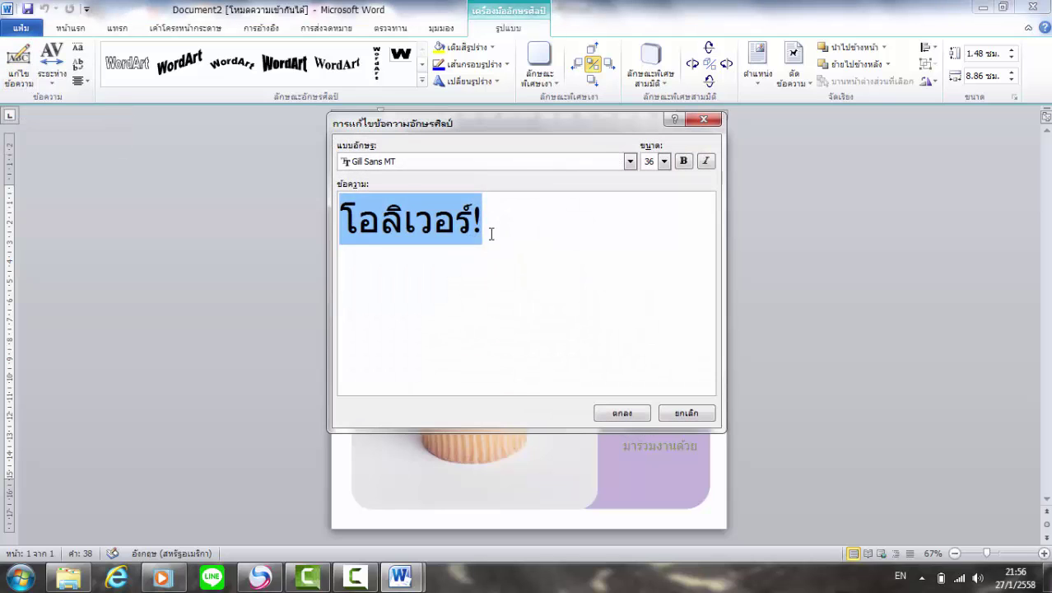
{"action": "key", "text": "Delete"}
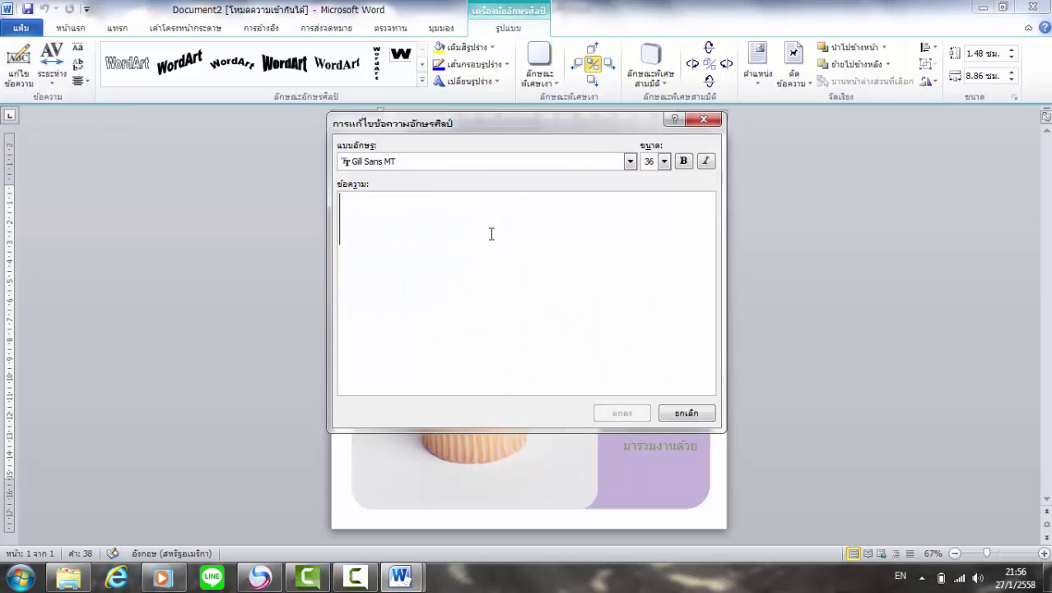
{"action": "type", "text": "ahk.l"}
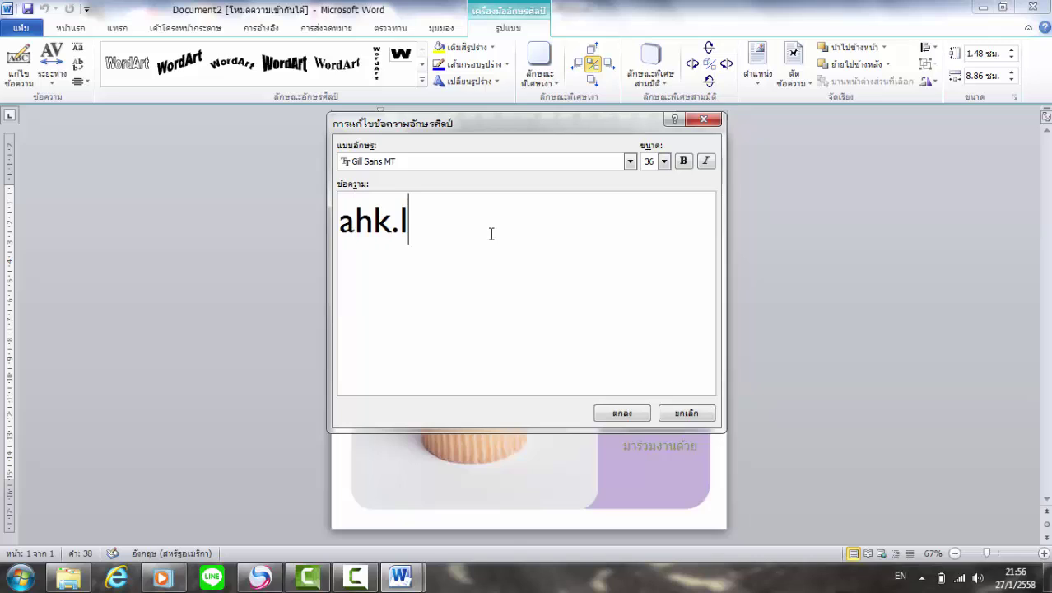
{"action": "key", "text": "BackSpace"}
{"action": "key", "text": "BackSpace"}
{"action": "key", "text": "BackSpace"}
{"action": "key", "text": "BackSpace"}
{"action": "key", "text": "grave"}
{"action": "type", "text": "ฟ"}
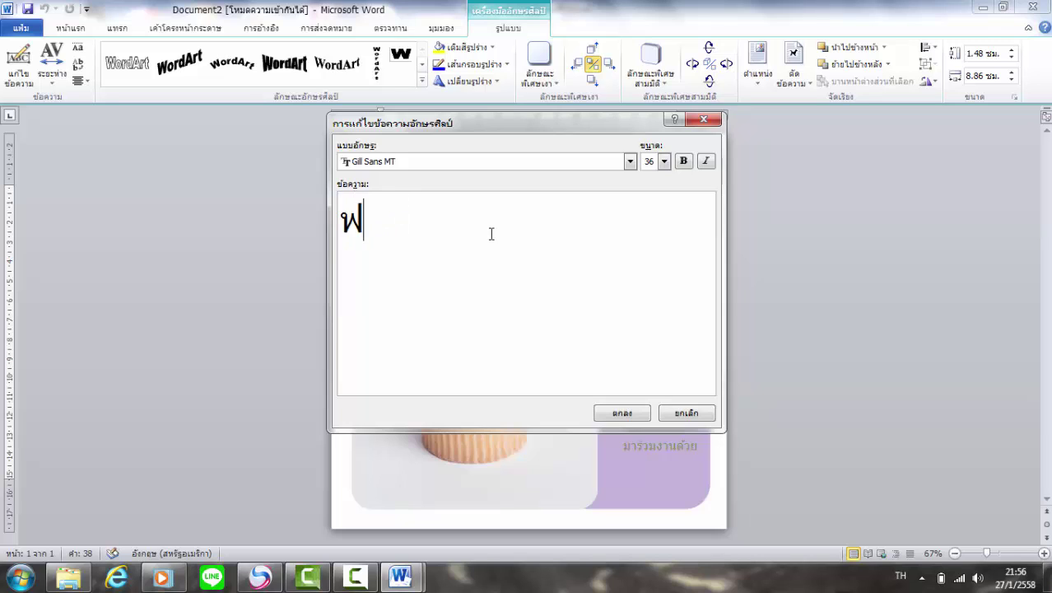
{"action": "type", "text": "้าใส"}
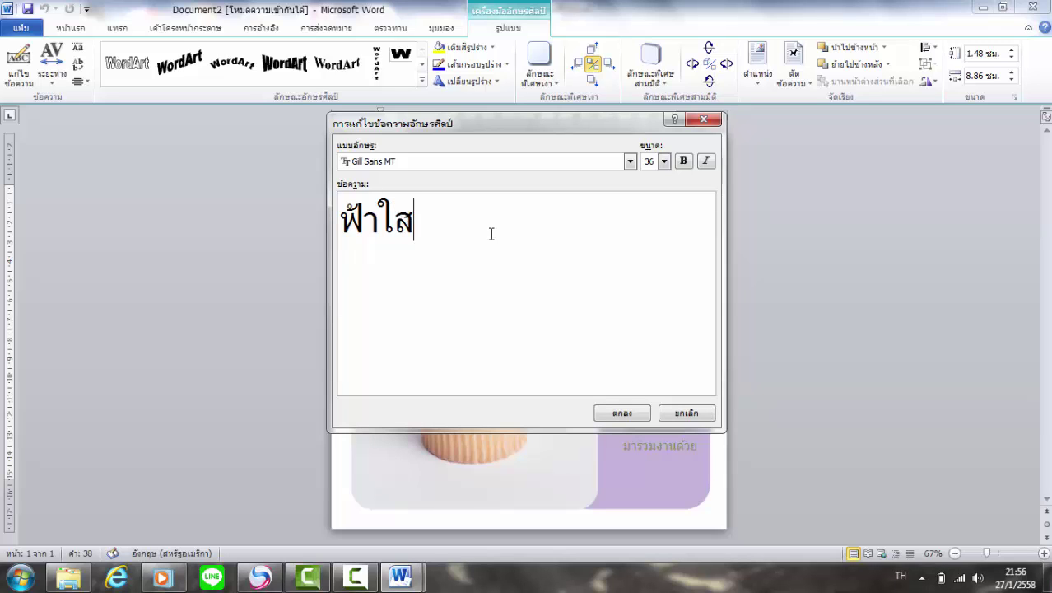
{"action": "type", "text": ".."}
{"action": "type", "text": "."}
{"action": "left_click", "coordinate": [346, 223]}
{"action": "type", "text": "..."}
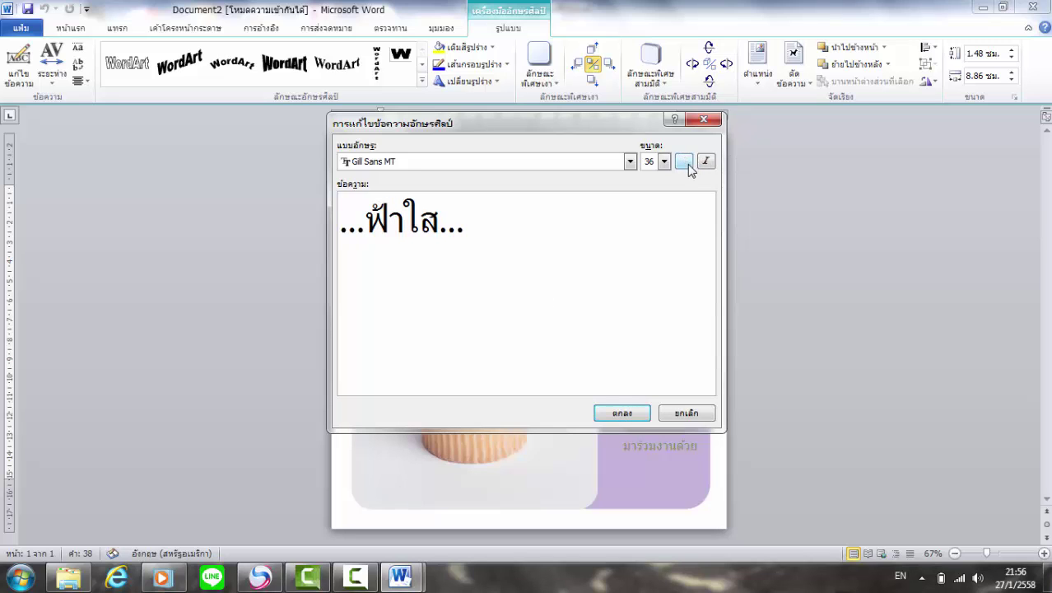
{"action": "left_click", "coordinate": [683, 160]}
{"action": "left_click", "coordinate": [622, 413]}
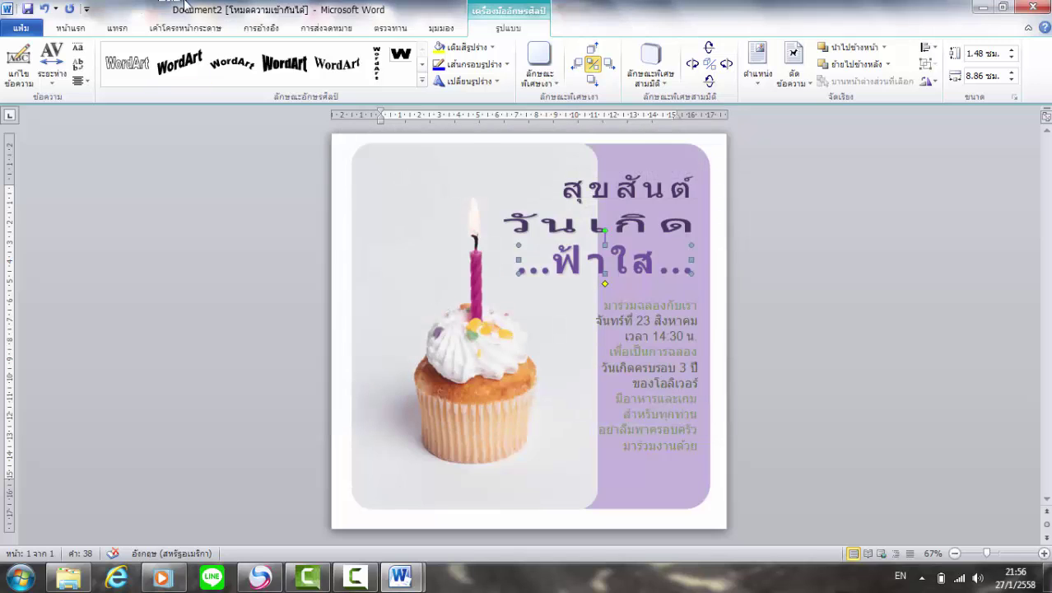
Step: Apply the first WordArt style to the name and give it a light-blue outline
{"action": "left_click", "coordinate": [121, 72]}
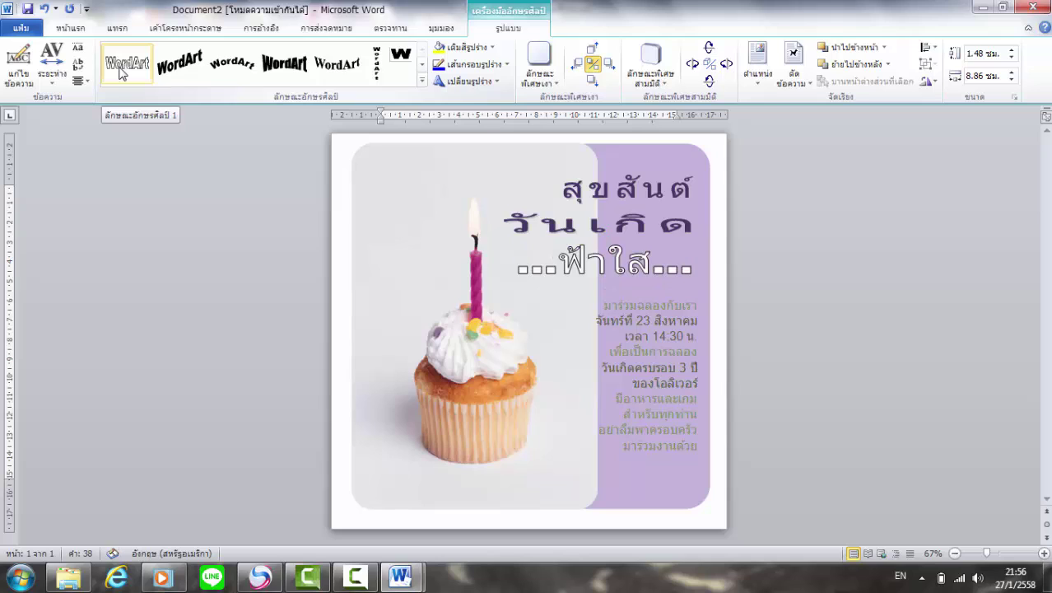
{"action": "left_click", "coordinate": [506, 64]}
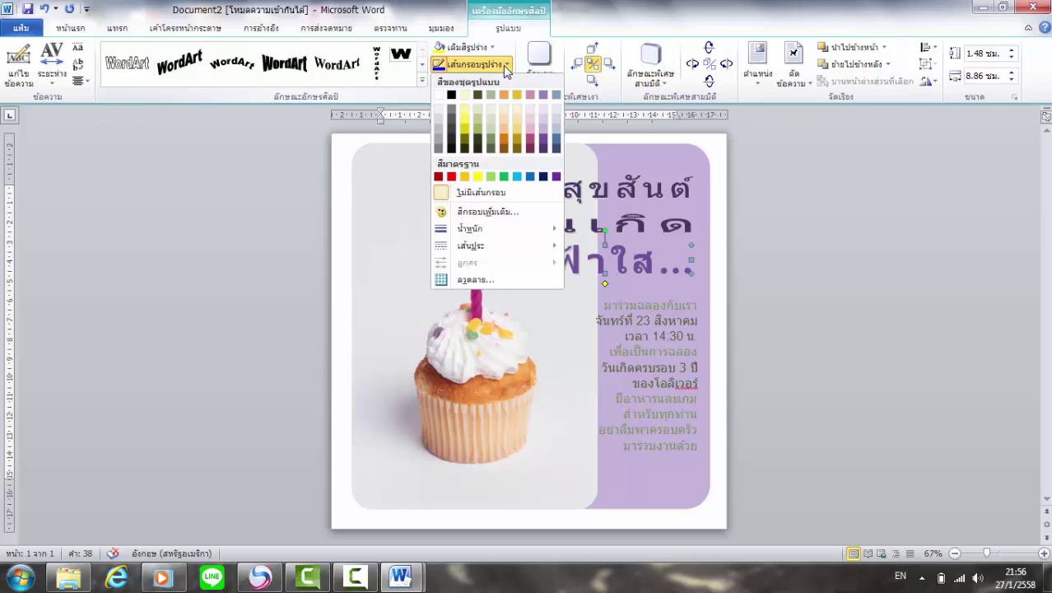
{"action": "left_click", "coordinate": [515, 177]}
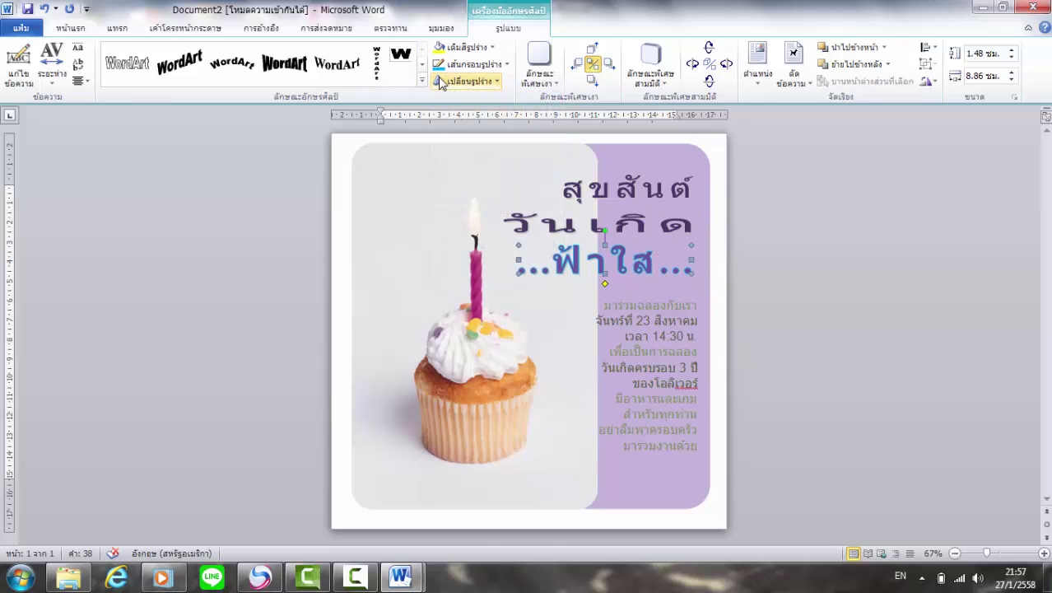
Step: Fill the WordArt with pink from the standard colour palette
{"action": "left_click", "coordinate": [492, 47]}
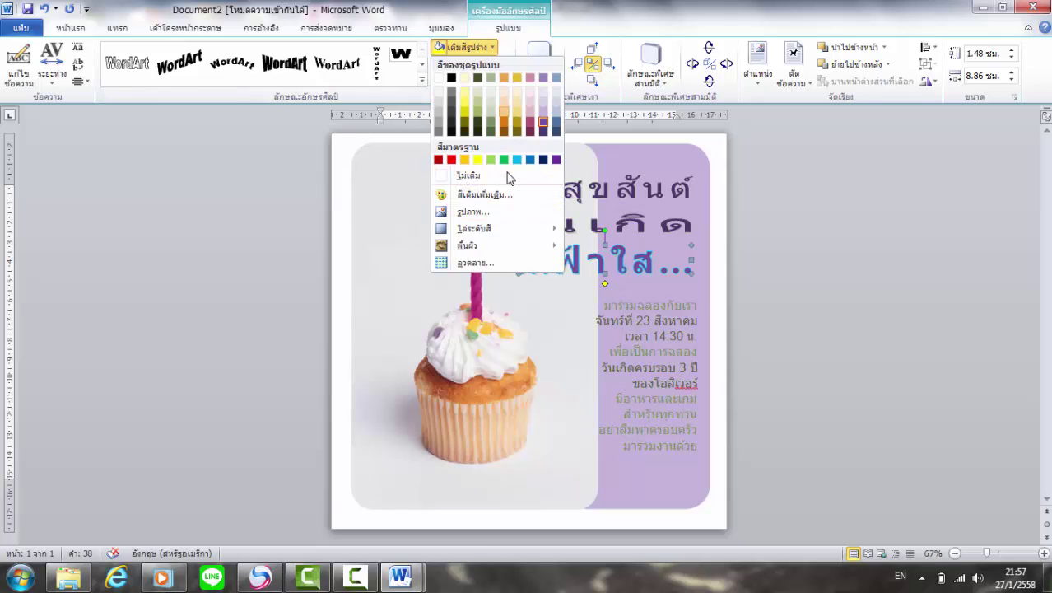
{"action": "left_click", "coordinate": [486, 194]}
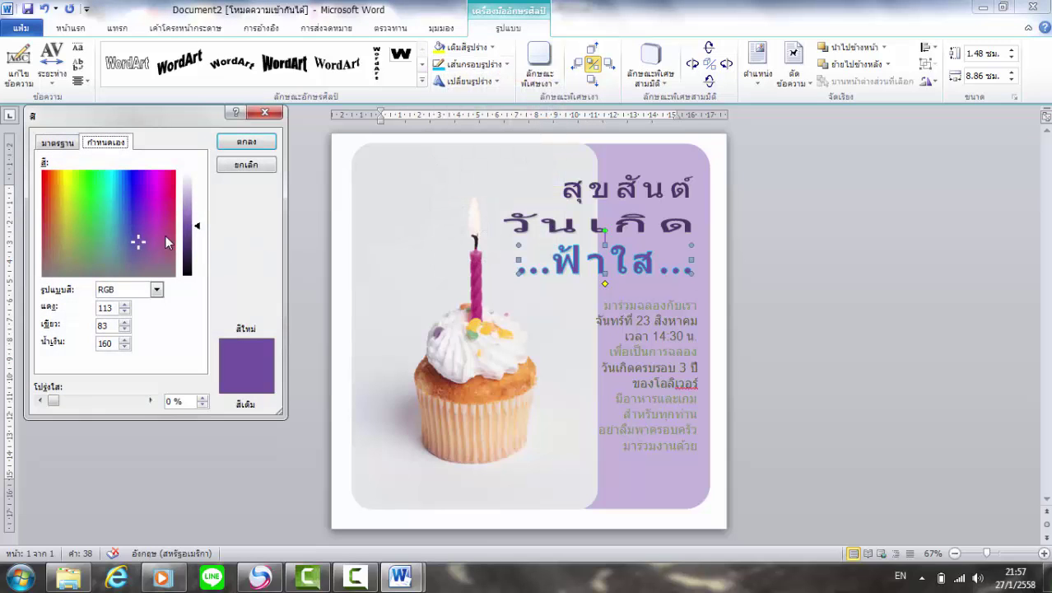
{"action": "left_click", "coordinate": [67, 144]}
{"action": "left_click", "coordinate": [145, 252]}
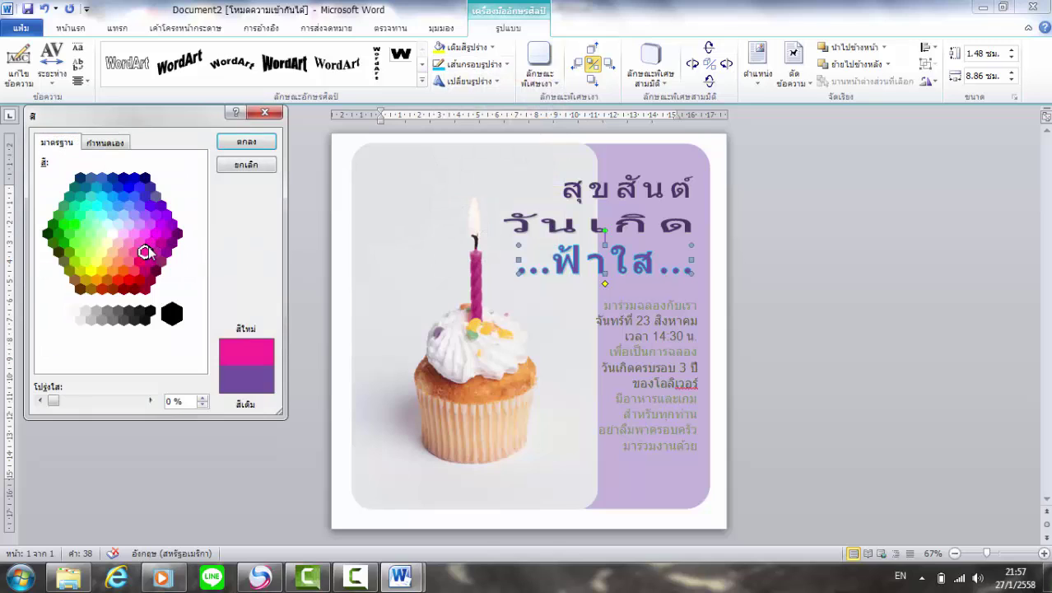
{"action": "left_click", "coordinate": [233, 142]}
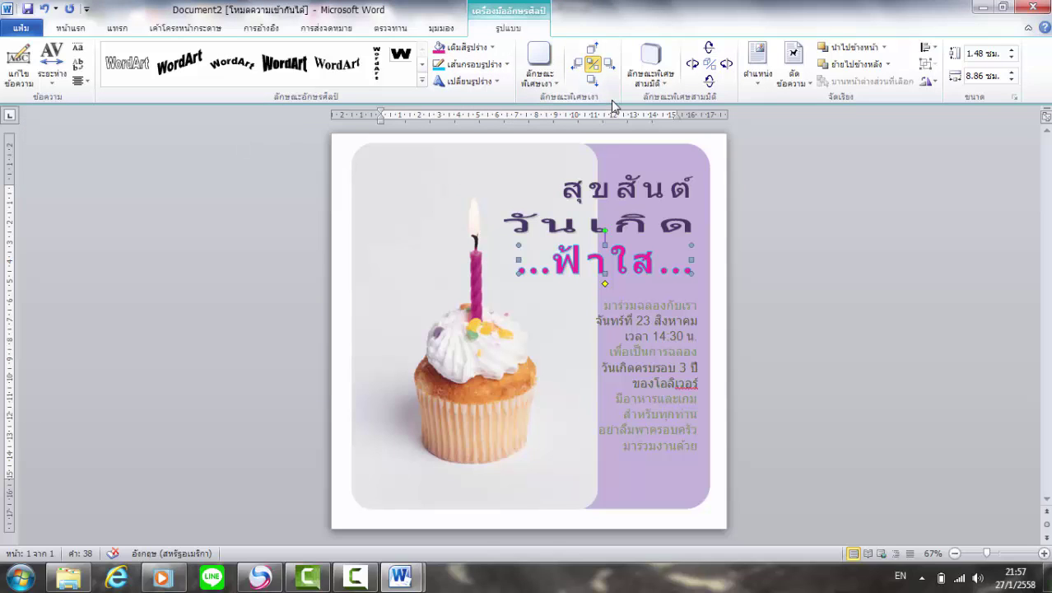
Step: Change the date in the invitation body from 23 to 29
{"action": "left_click", "coordinate": [705, 276]}
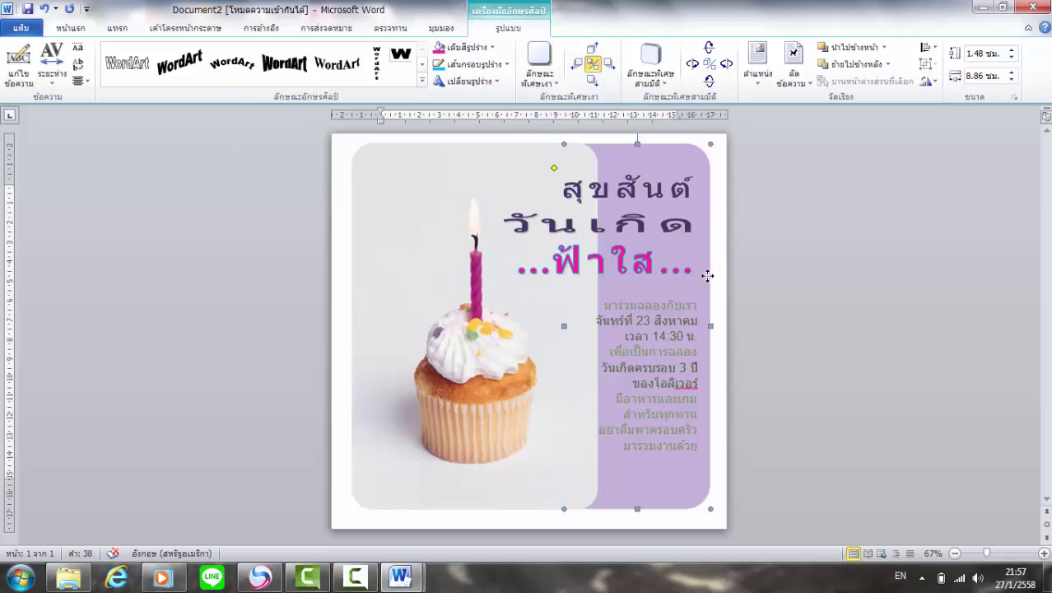
{"action": "left_click", "coordinate": [651, 321]}
{"action": "key", "text": "BackSpace"}
{"action": "type", "text": "9"}
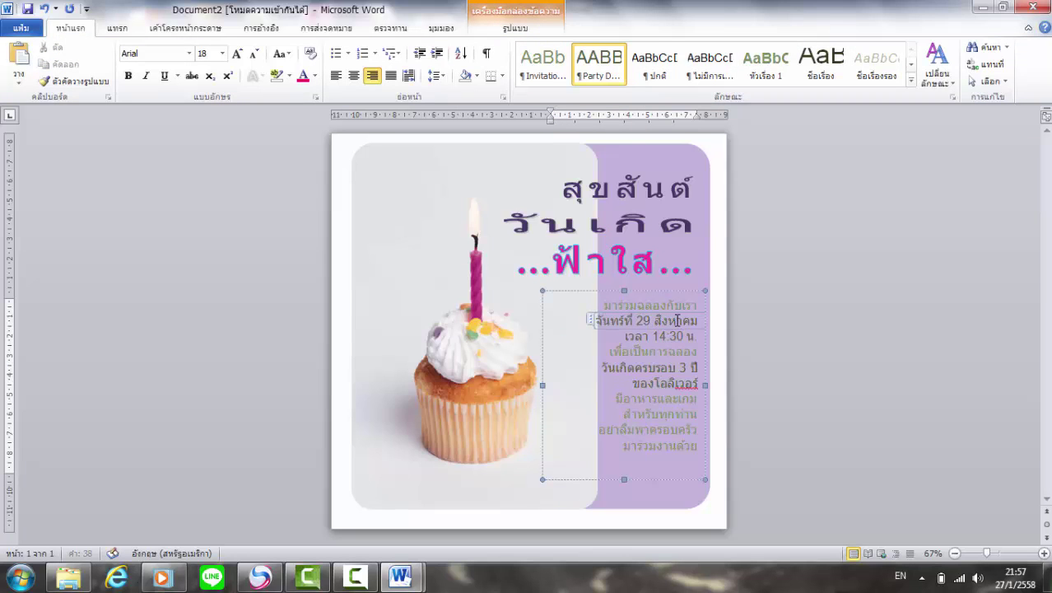
Step: Replace the time 14:30 น with 20.00 น
{"action": "double_click", "coordinate": [681, 336]}
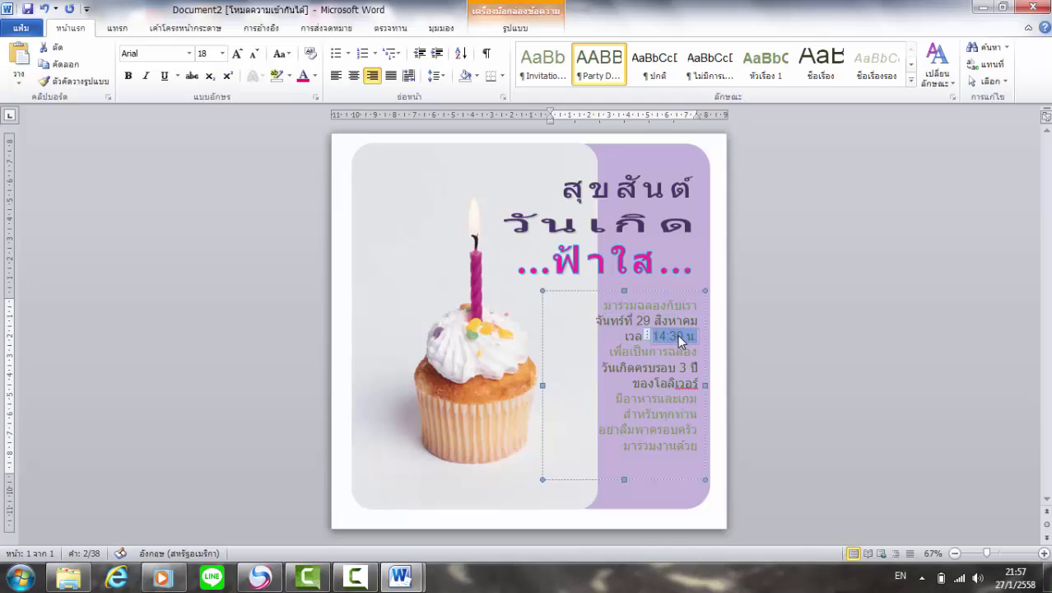
{"action": "right_click", "coordinate": [679, 343]}
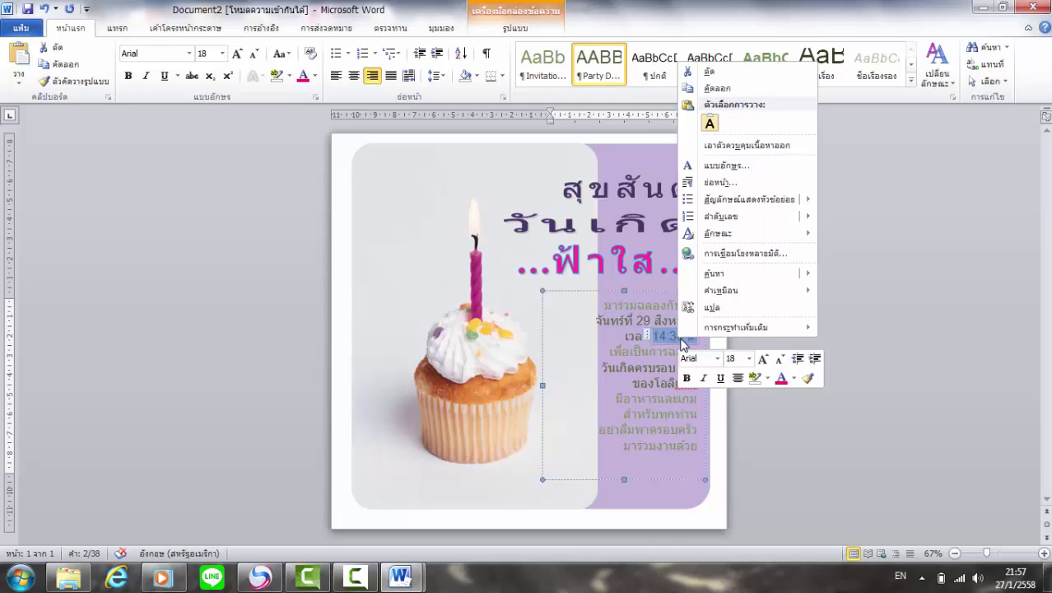
{"action": "key", "text": "Escape"}
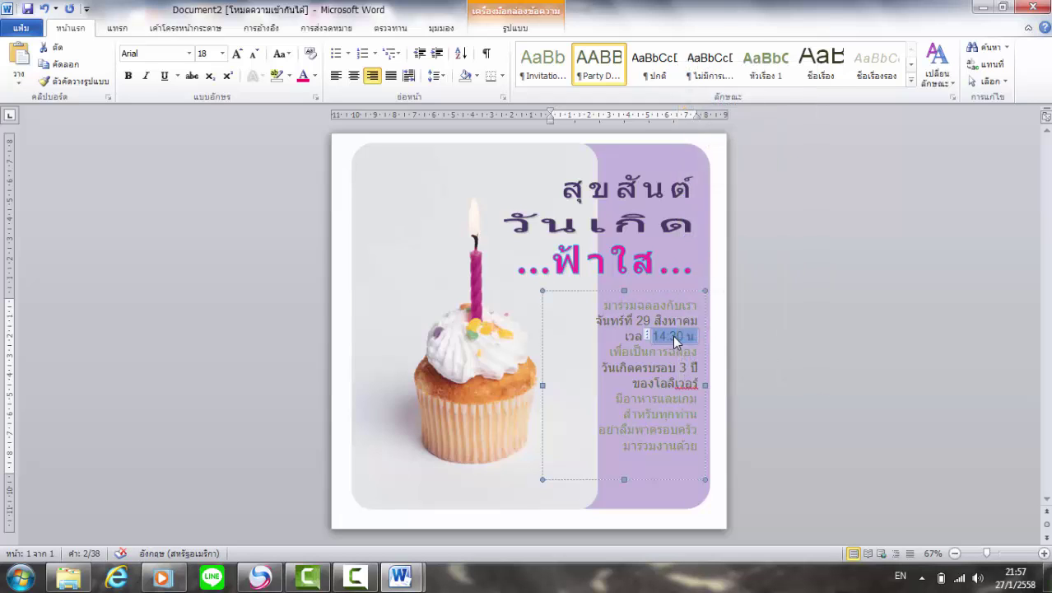
{"action": "key", "text": "Delete"}
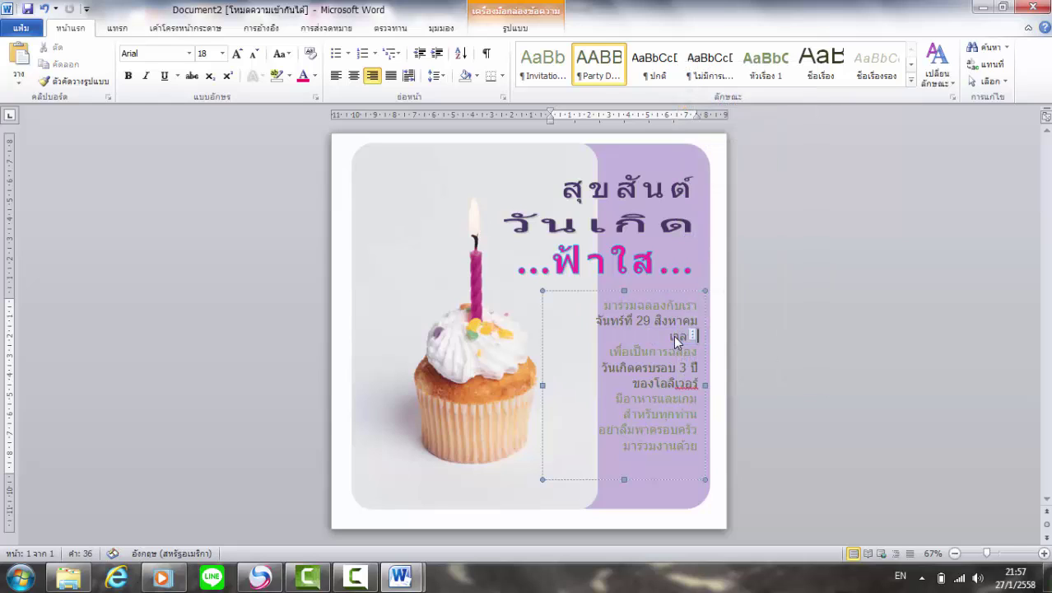
{"action": "type", "text": "20.00"}
{"action": "key", "text": "grave"}
{"action": "type", "text": "น"}
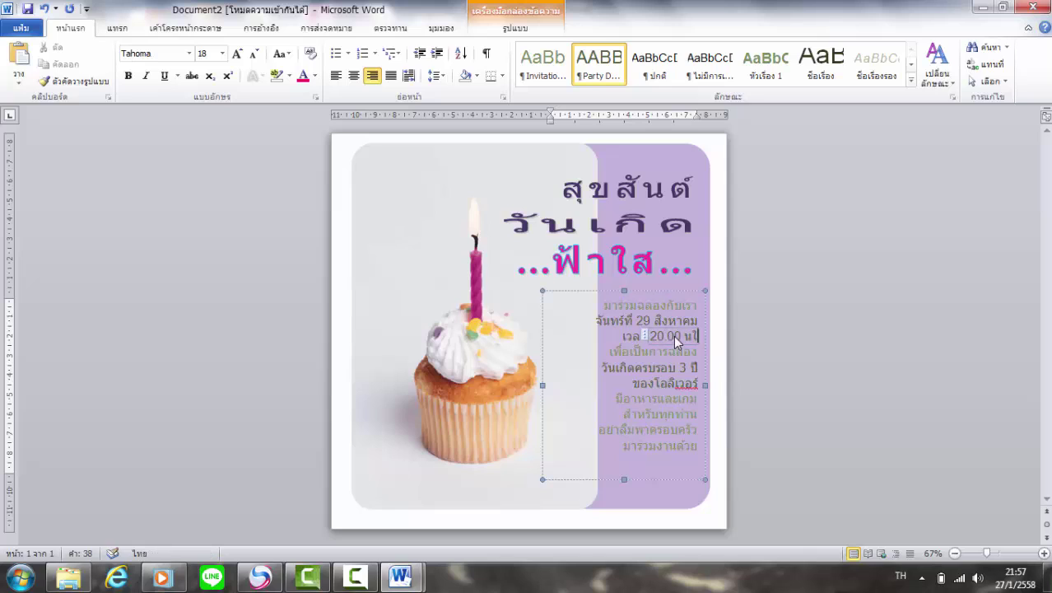
{"action": "key", "text": "grave"}
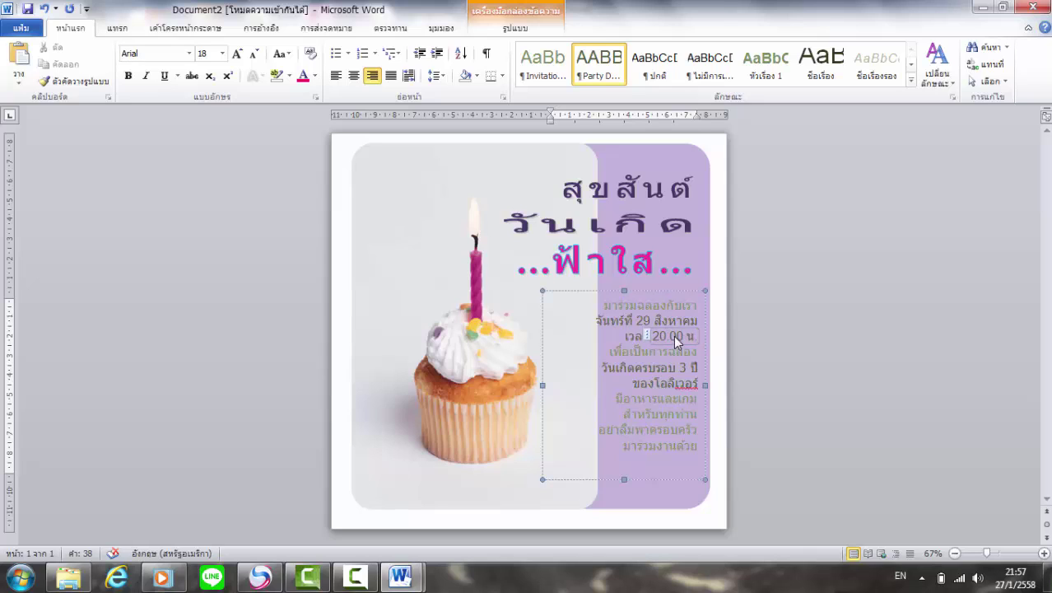
Step: Change the age from 3 to 20
{"action": "left_click", "coordinate": [682, 367]}
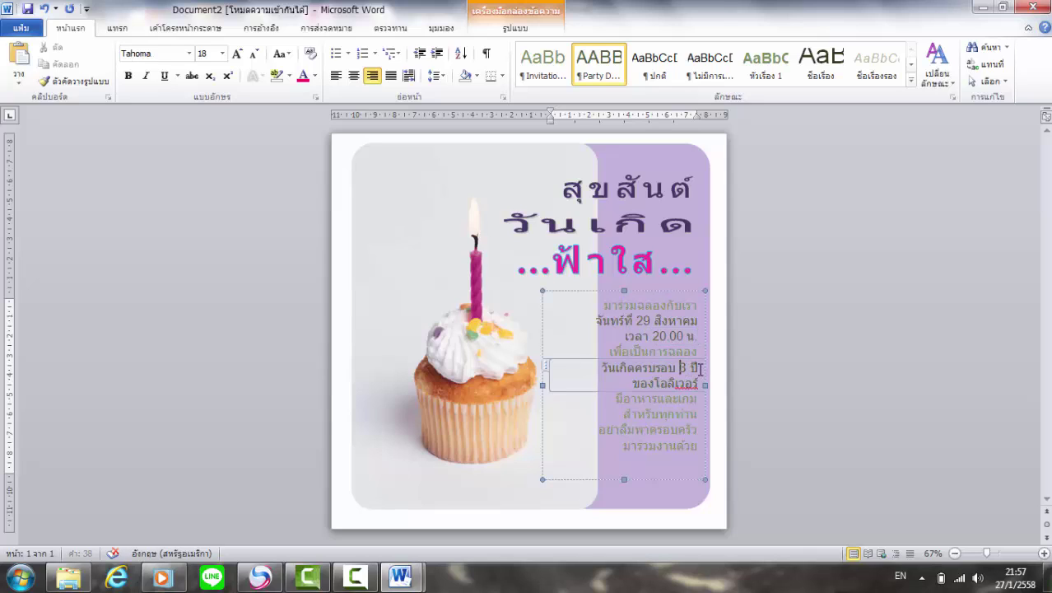
{"action": "key", "text": "grave"}
{"action": "key", "text": "Delete"}
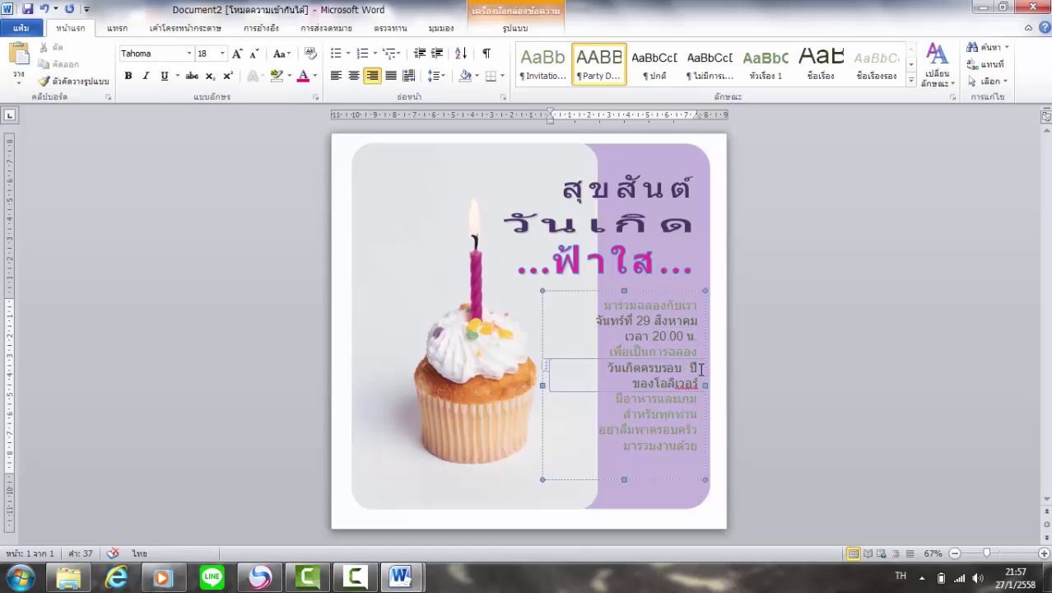
{"action": "type", "text": "/"}
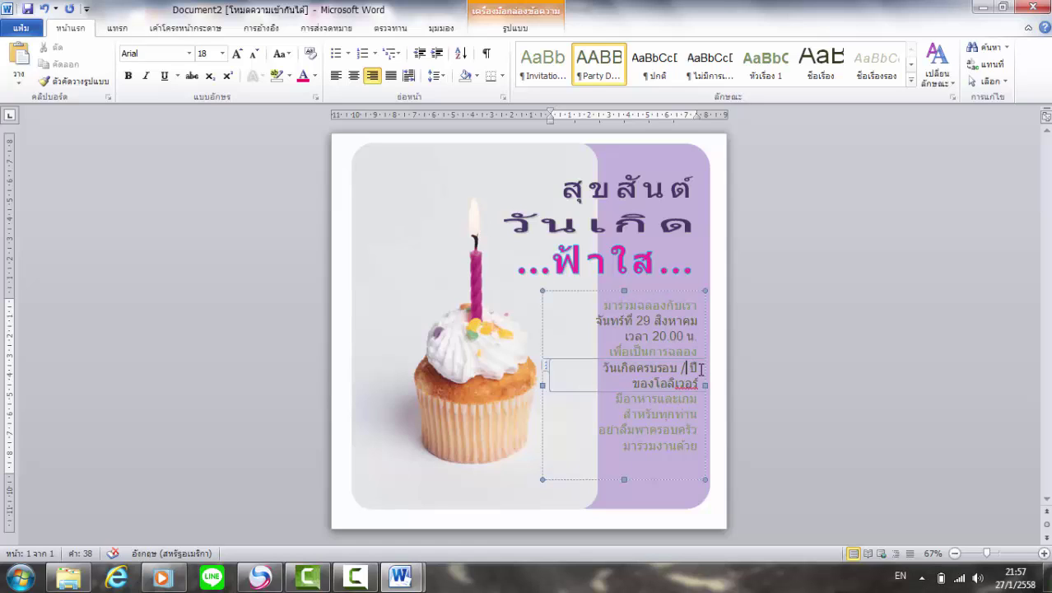
{"action": "type", "text": "จ"}
{"action": "key", "text": "BackSpace"}
{"action": "key", "text": "BackSpace"}
{"action": "key", "text": "grave"}
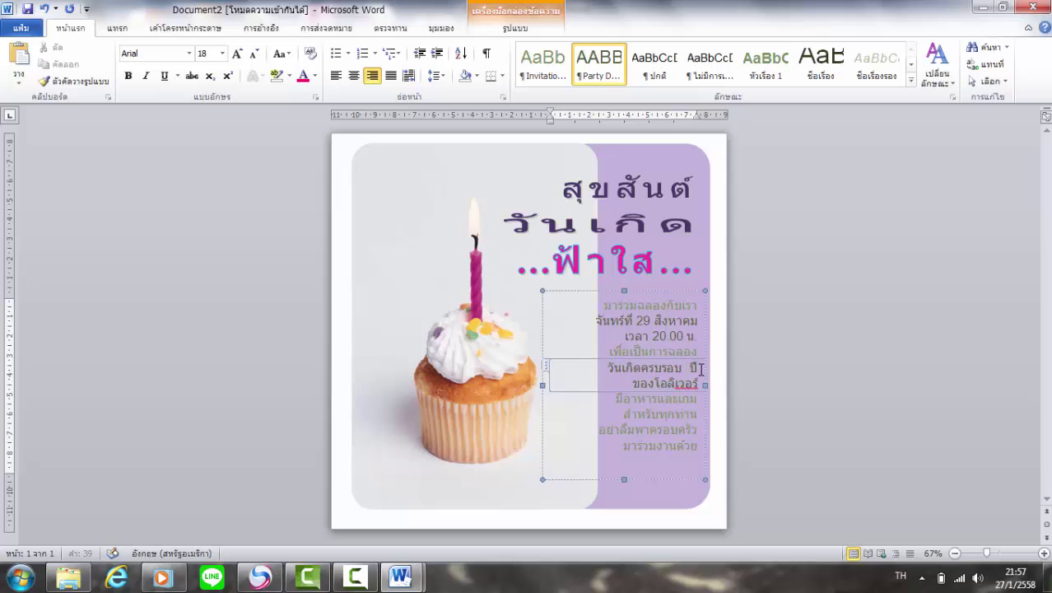
{"action": "type", "text": "20"}
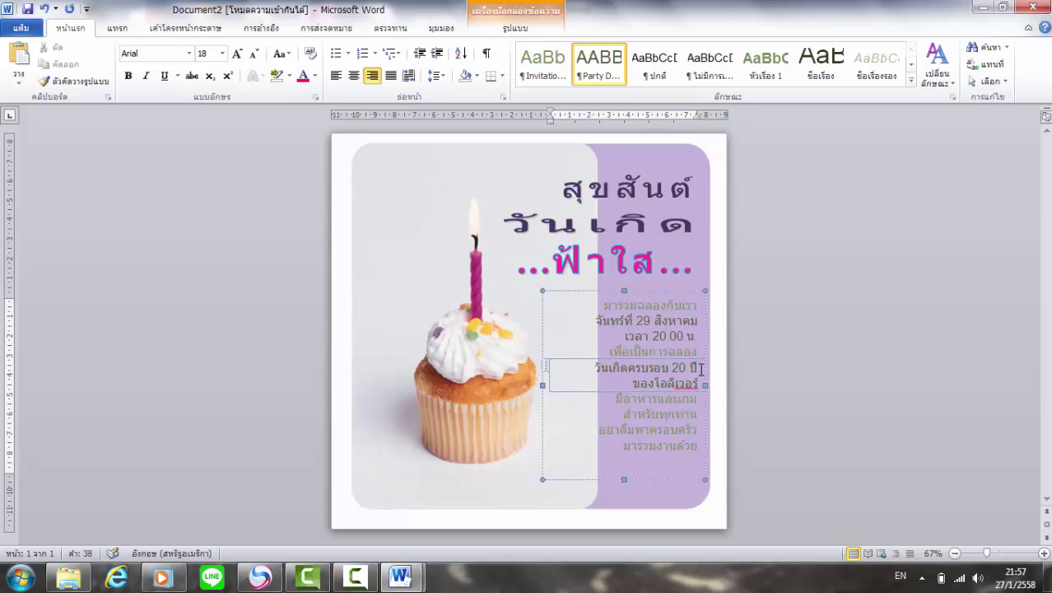
Step: Replace the birthday person's name with ฟ้าใส to match the title
{"action": "left_click", "coordinate": [698, 383]}
{"action": "key", "text": "grave"}
{"action": "key", "text": "BackSpace"}
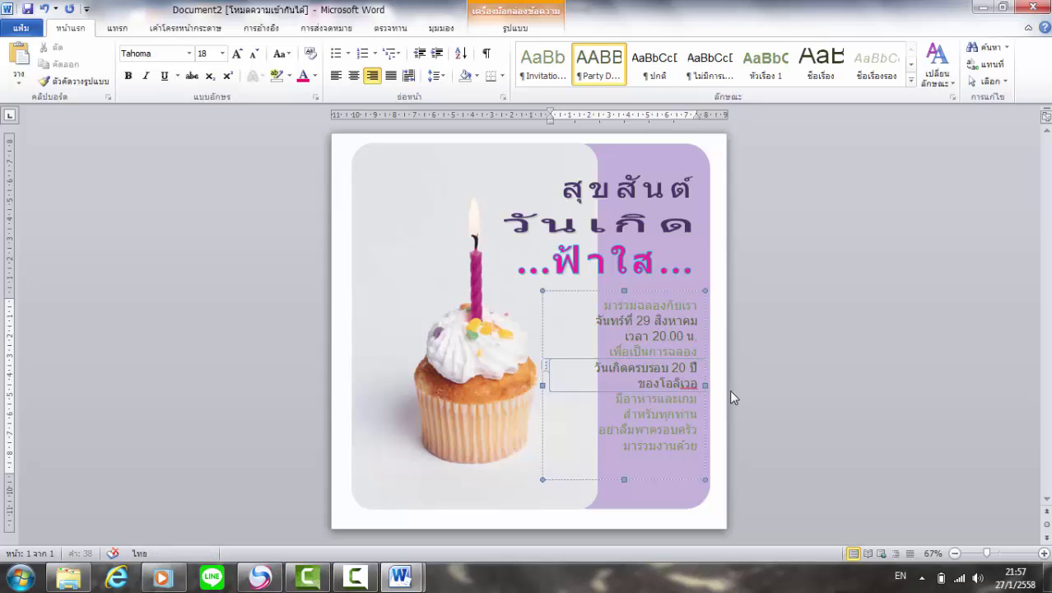
{"action": "key", "text": "BackSpace"}
{"action": "key", "text": "BackSpace"}
{"action": "key", "text": "BackSpace"}
{"action": "key", "text": "BackSpace"}
{"action": "key", "text": "BackSpace"}
{"action": "key", "text": "BackSpace"}
{"action": "key", "text": "BackSpace"}
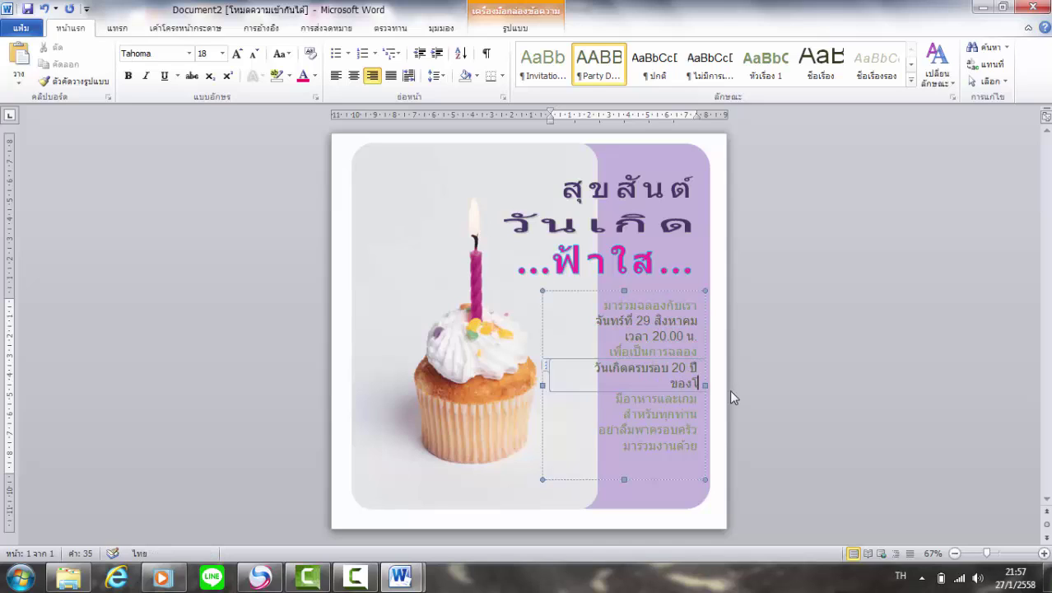
{"action": "key", "text": "BackSpace"}
{"action": "key", "text": "grave"}
{"action": "type", "text": "A"}
{"action": "key", "text": "BackSpace"}
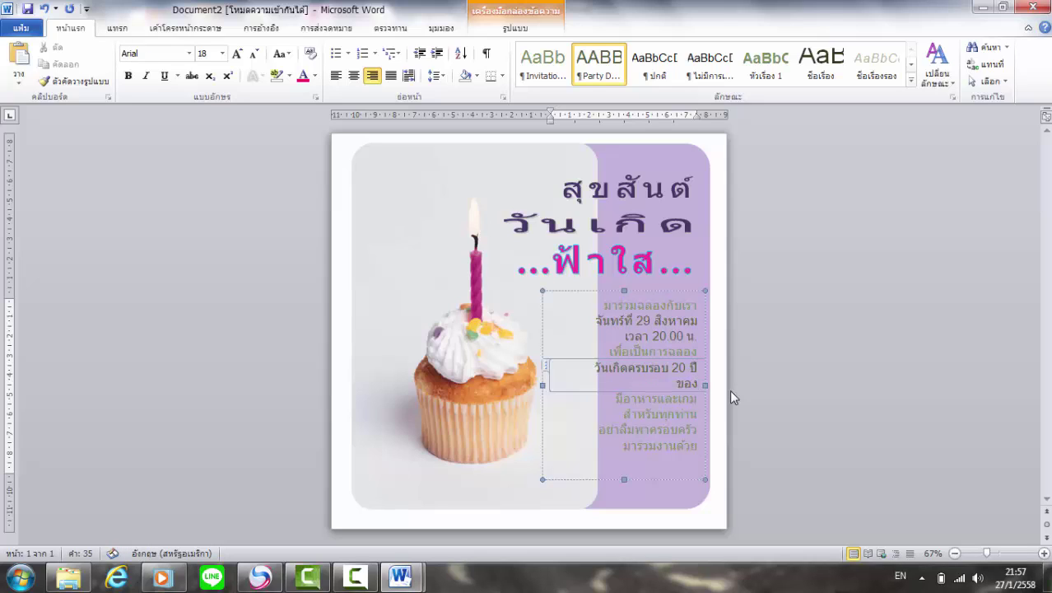
{"action": "key", "text": "grave"}
{"action": "type", "text": "ฟ้าใส"}
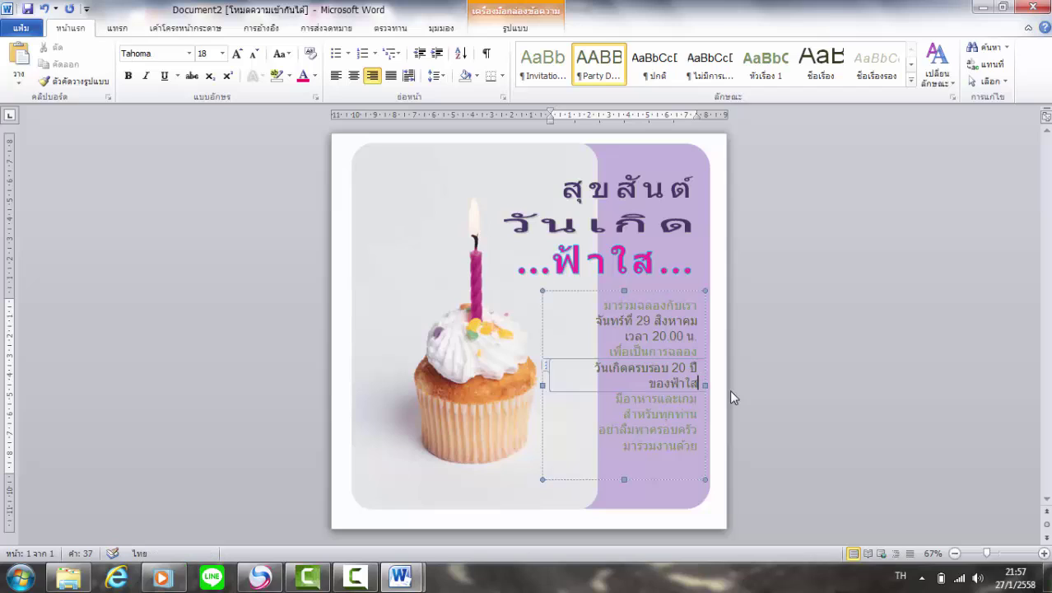
Step: Add the polite ending นะคะ to the last line, making it 'มาร่วมงานด้วยนะคะ'
{"action": "left_click", "coordinate": [698, 445]}
{"action": "type", "text": "ะ"}
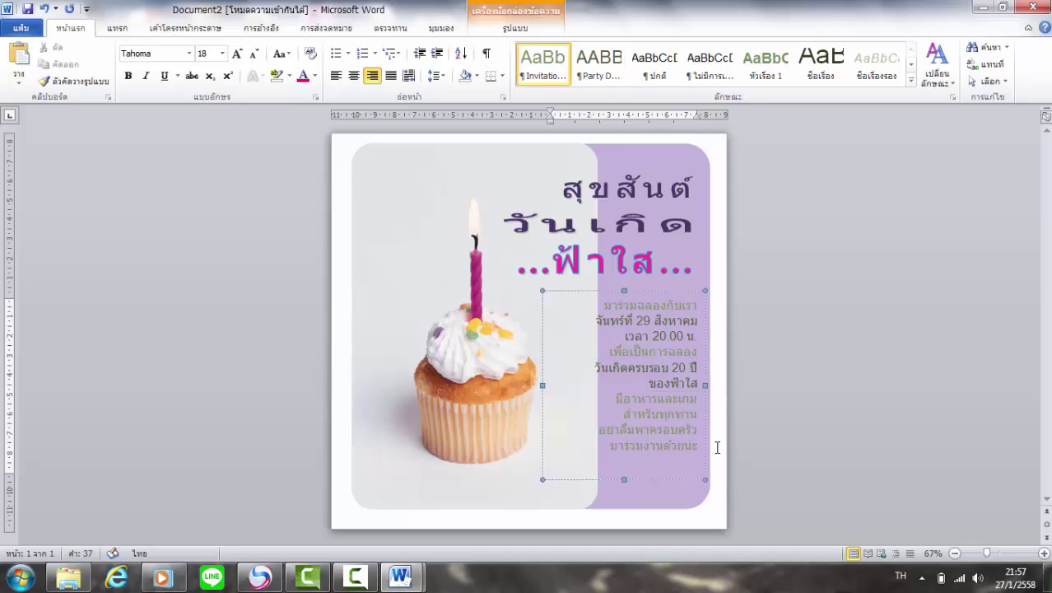
{"action": "type", "text": "คะ"}
{"action": "key", "text": "grave"}
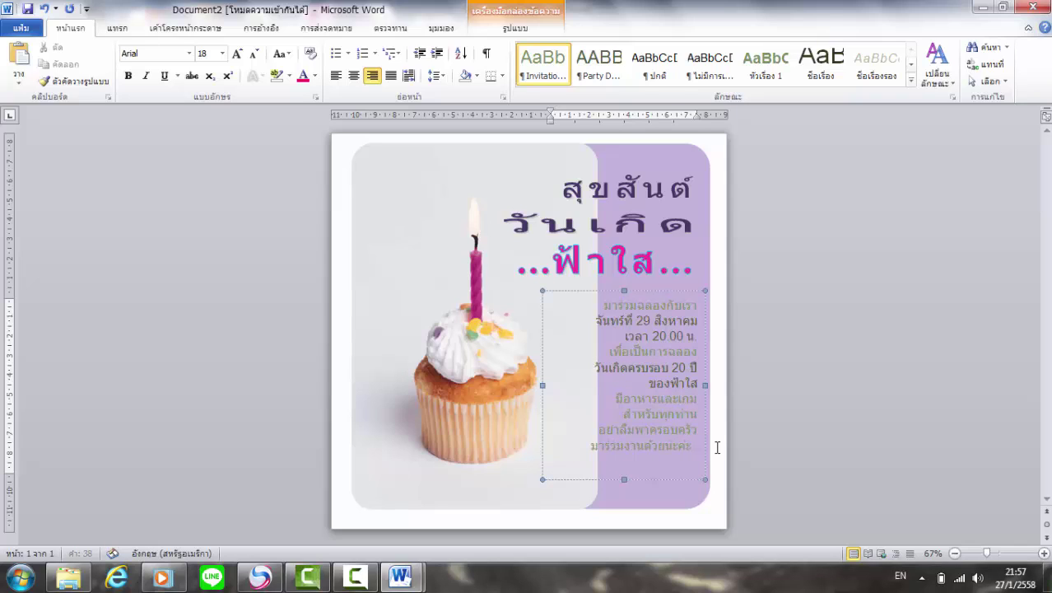
{"action": "key", "text": "grave"}
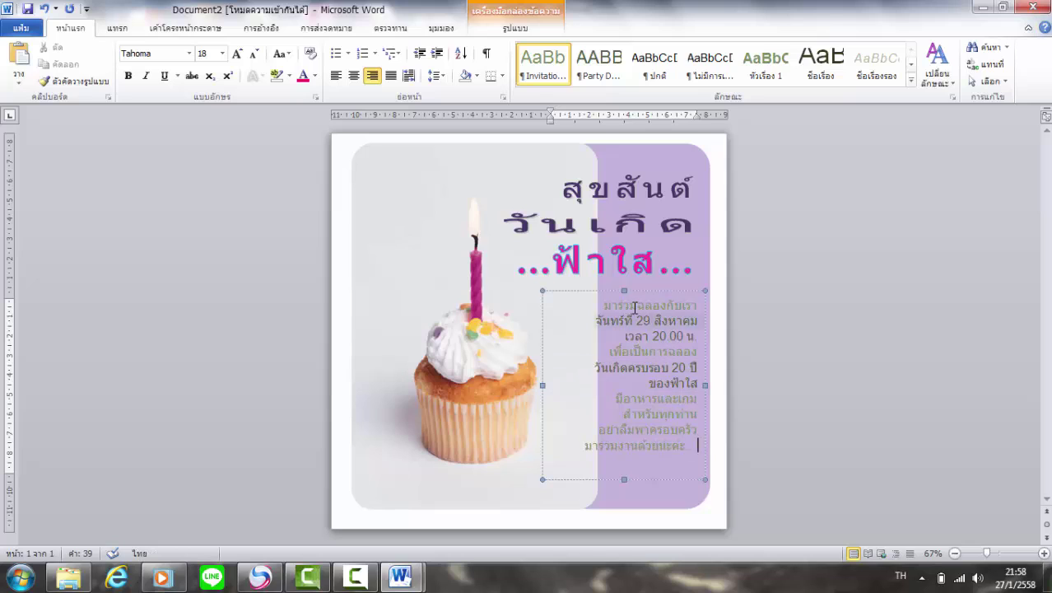
Step: Set all the body text to Waffle Regular at 48 pt with a darker font colour
{"action": "left_click_drag", "start_coordinate": [605, 305], "coordinate": [692, 449]}
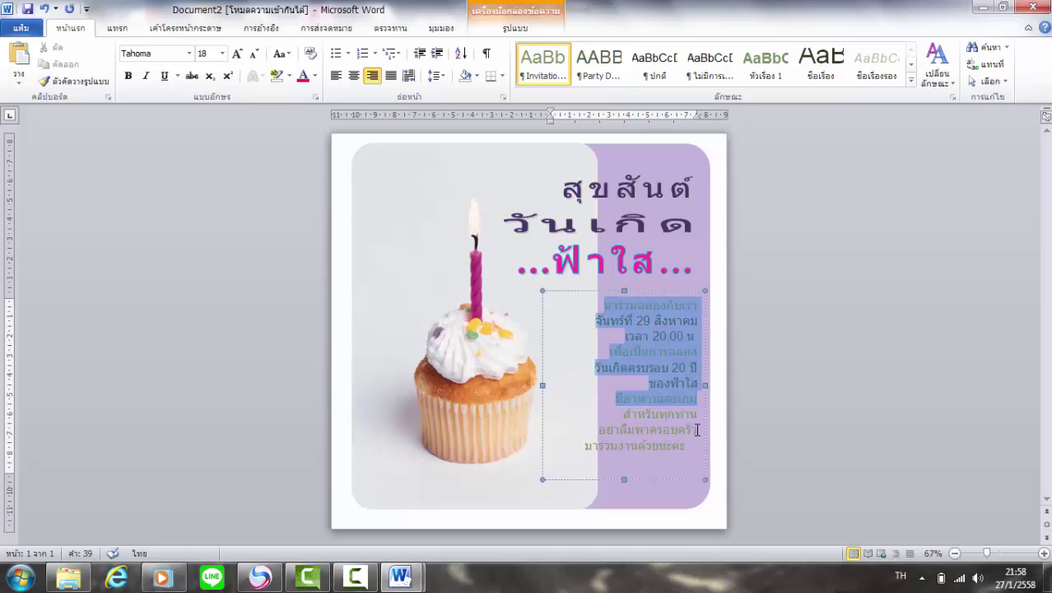
{"action": "left_click", "coordinate": [189, 54]}
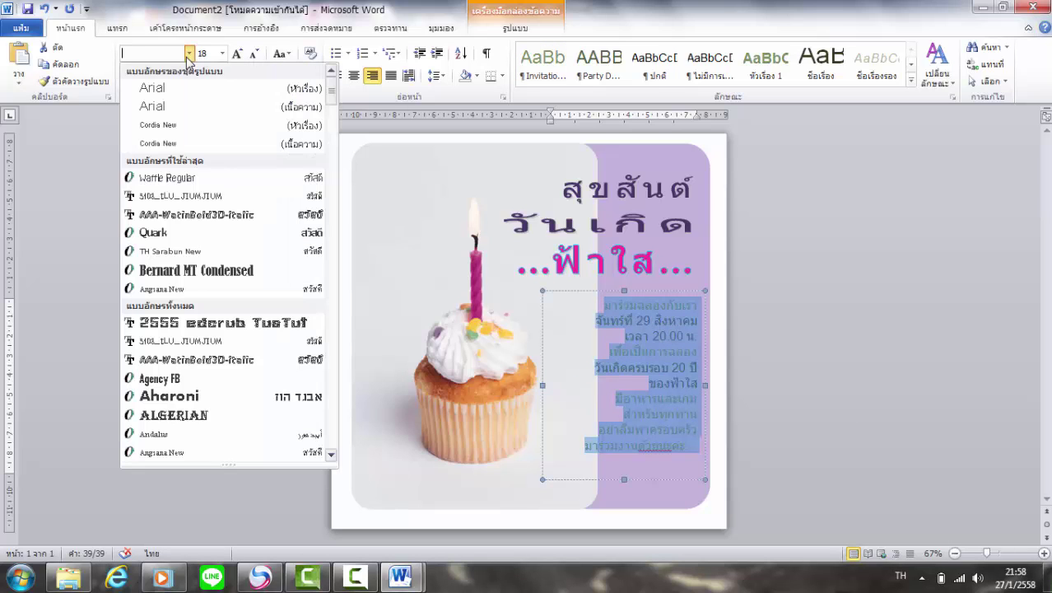
{"action": "left_click", "coordinate": [188, 179]}
{"action": "left_click", "coordinate": [220, 54]}
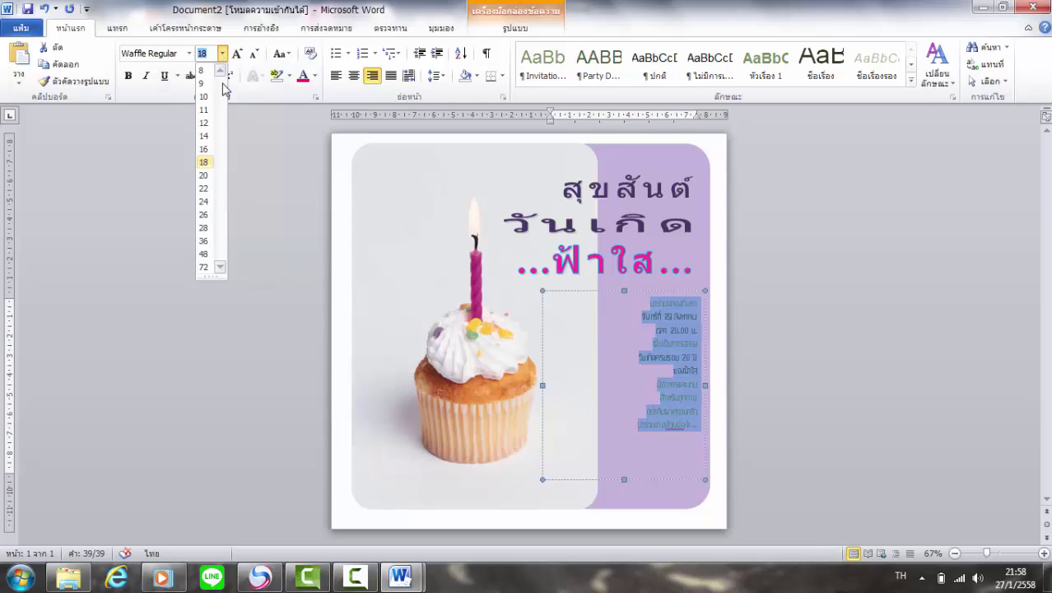
{"action": "left_click", "coordinate": [203, 253]}
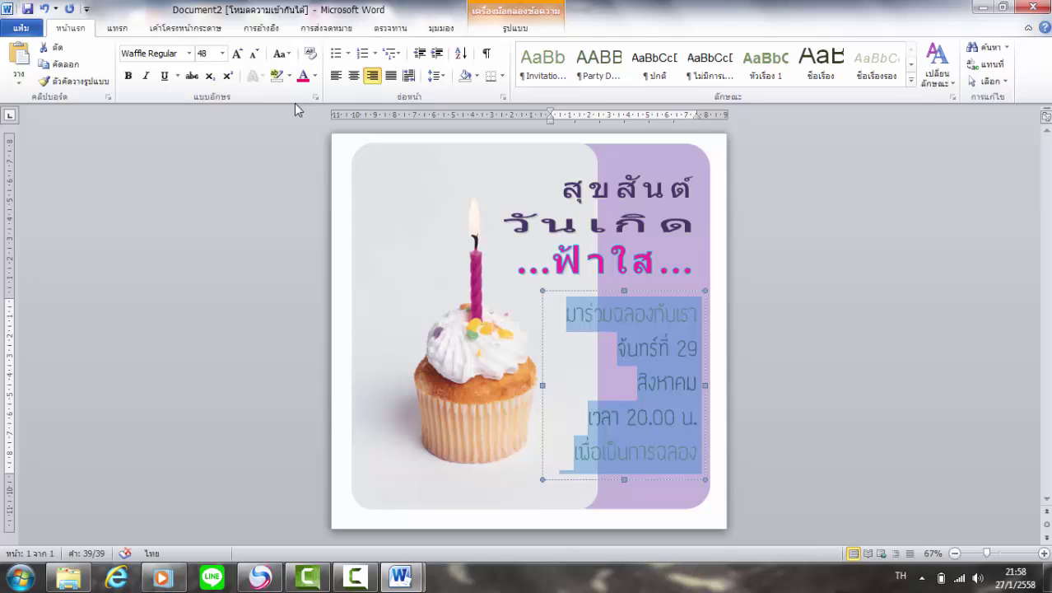
{"action": "left_click", "coordinate": [303, 75]}
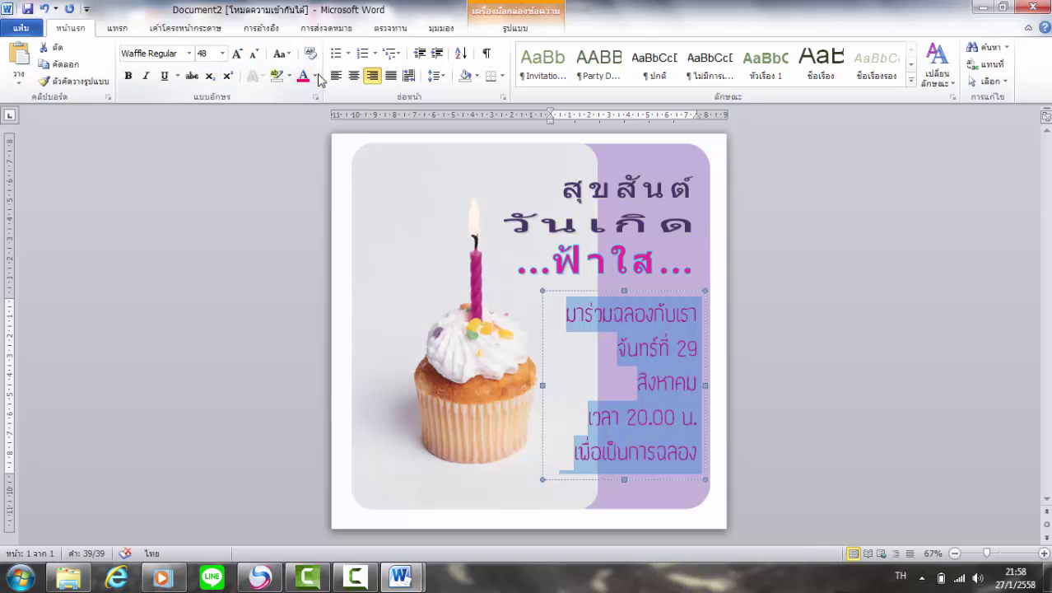
Step: Bold the body text, then browse the text box Shape Styles without applying one
{"action": "left_click", "coordinate": [127, 75]}
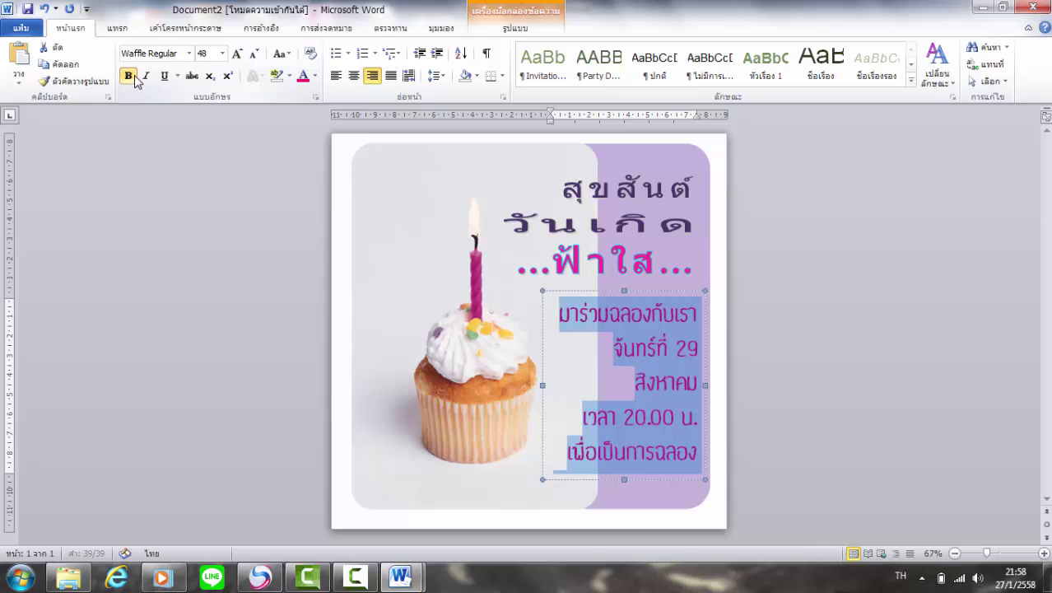
{"action": "left_click", "coordinate": [536, 28]}
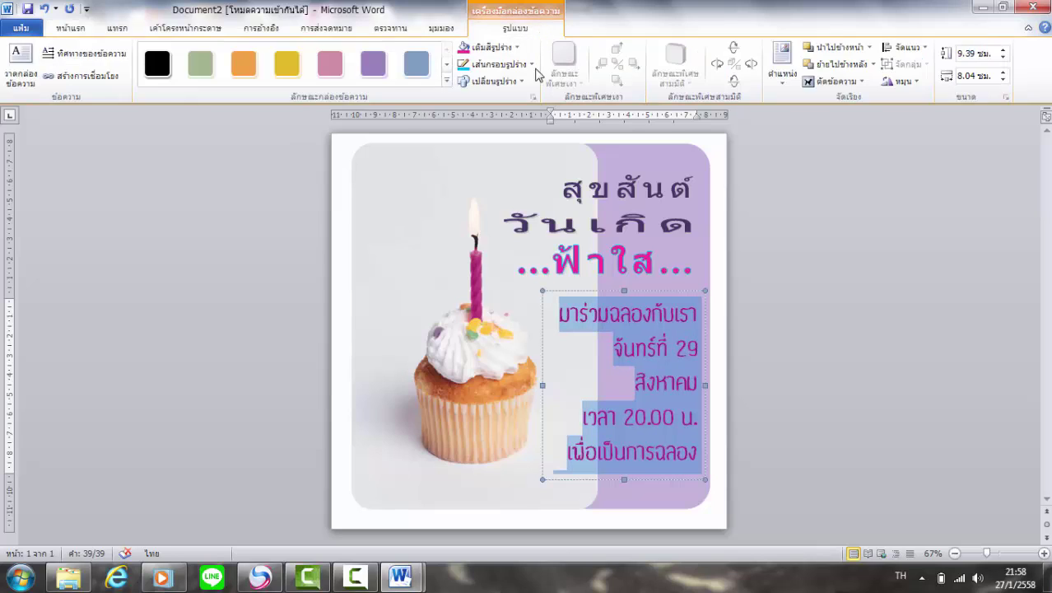
{"action": "left_click", "coordinate": [447, 82]}
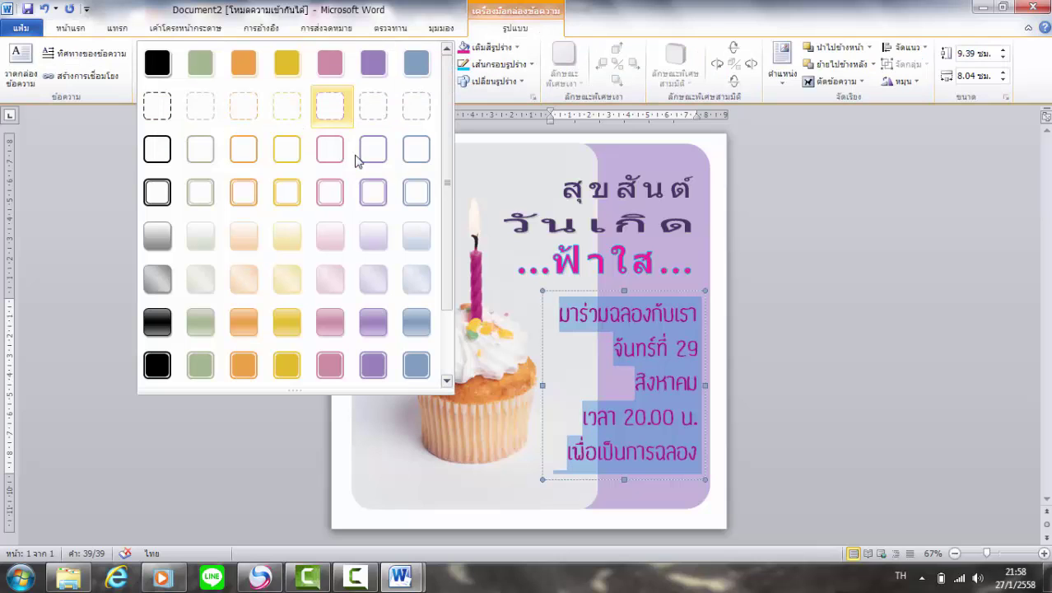
{"action": "left_click", "coordinate": [520, 28]}
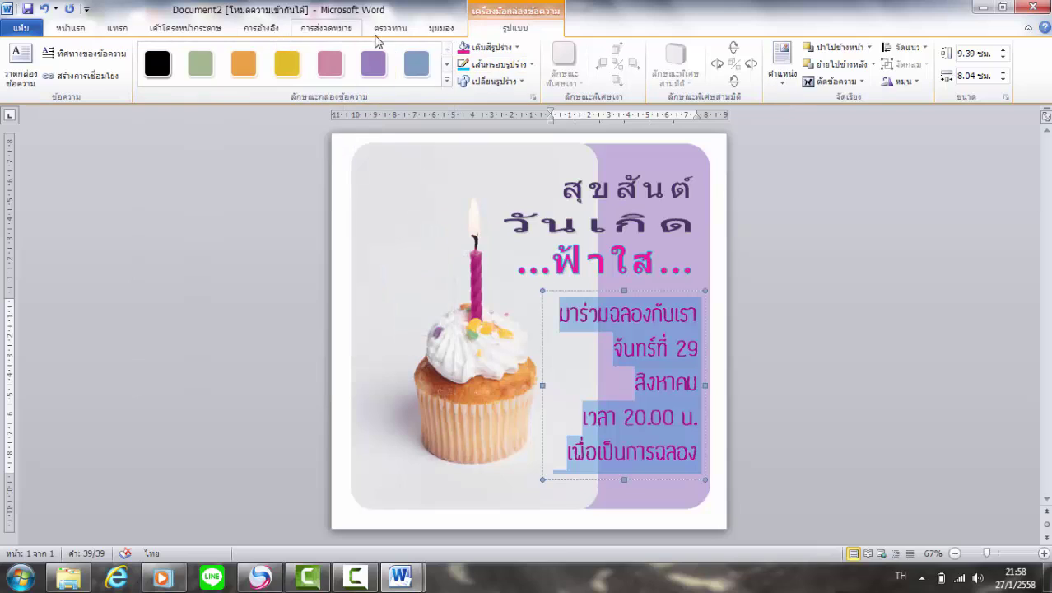
{"action": "left_click", "coordinate": [759, 261]}
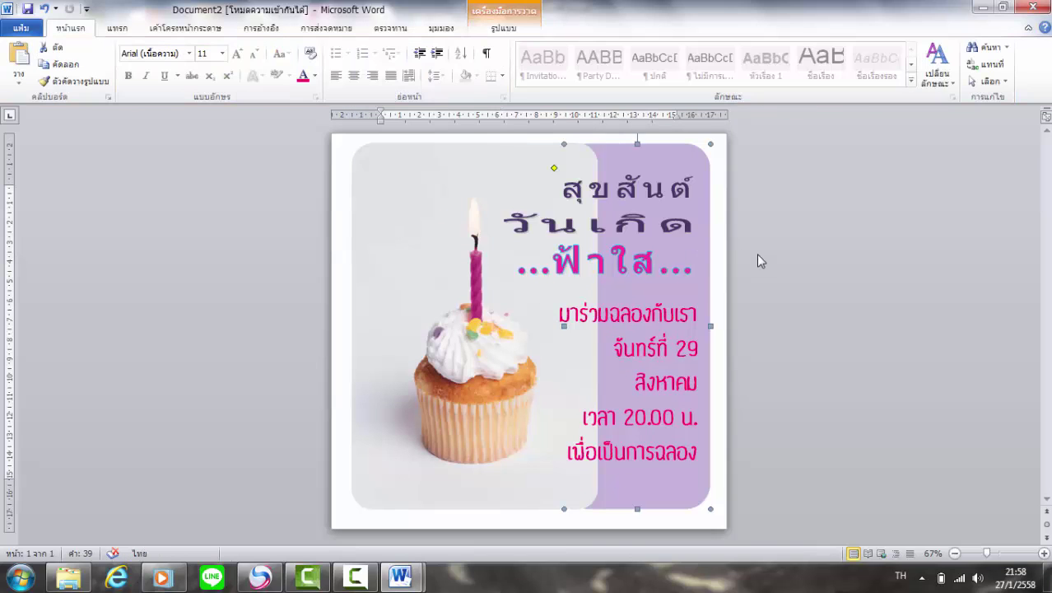
{"action": "key", "text": "grave"}
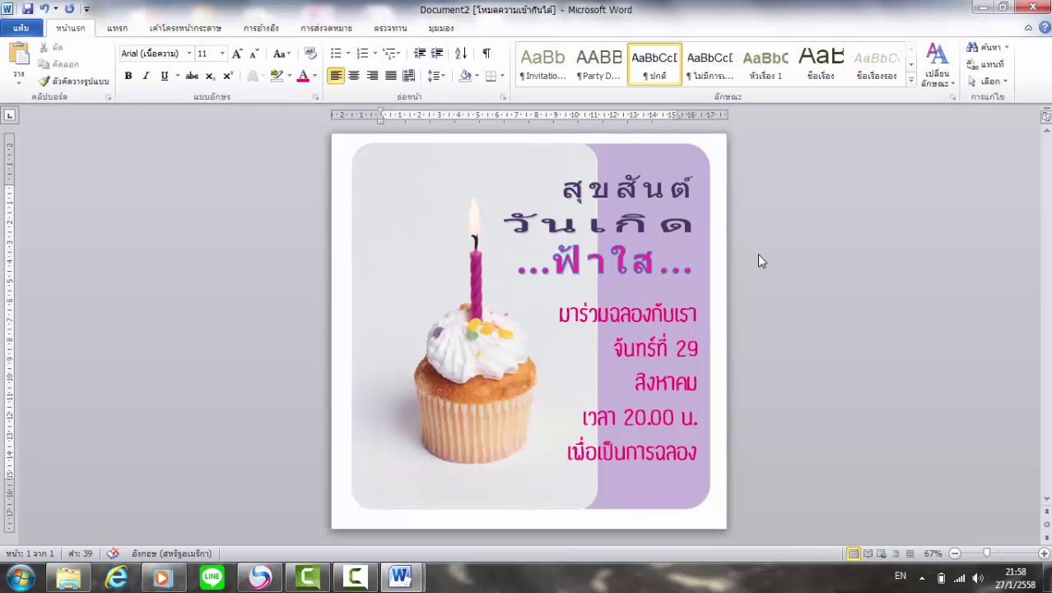